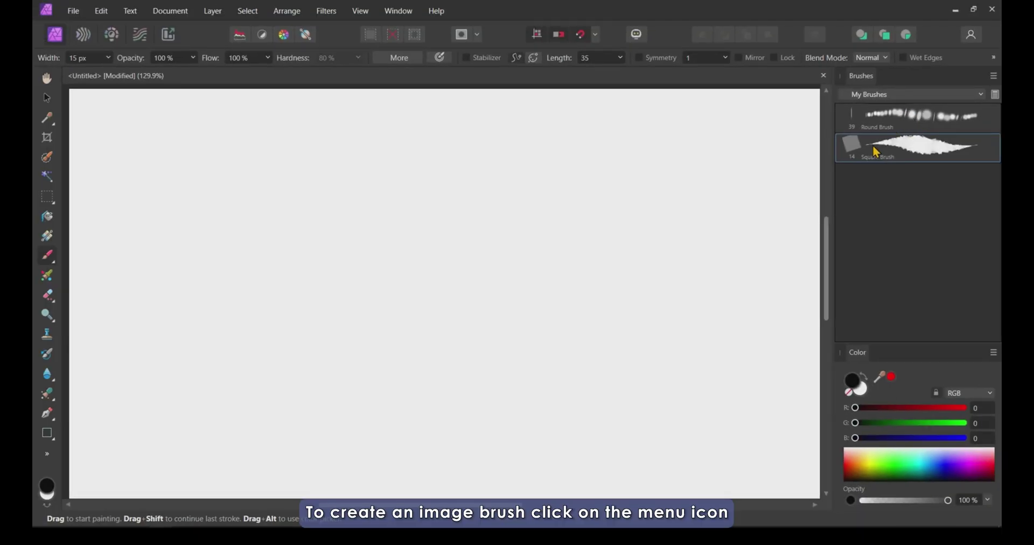
- Create a new image brush in My Brushes from the light crystal.png file
left_click(993, 77)
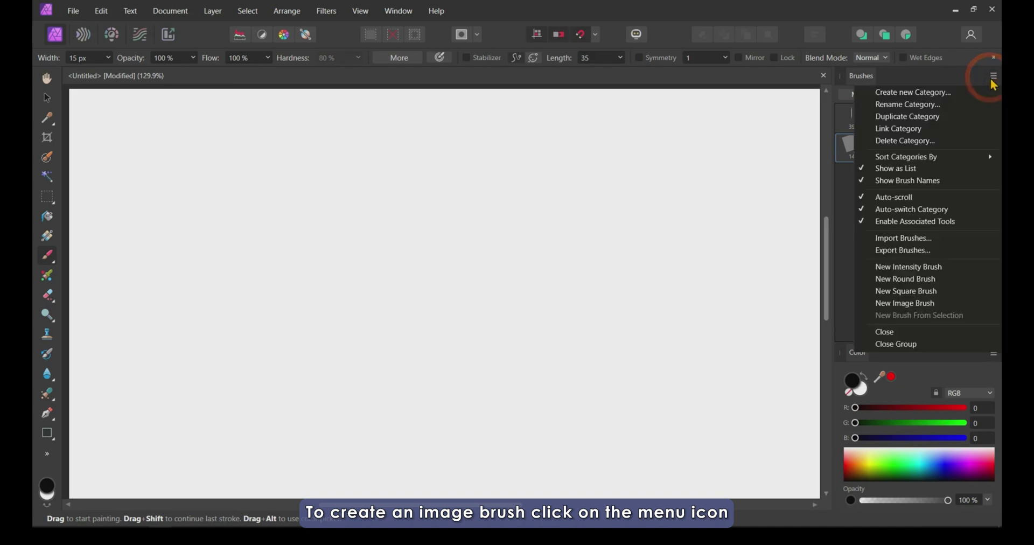
left_click(886, 305)
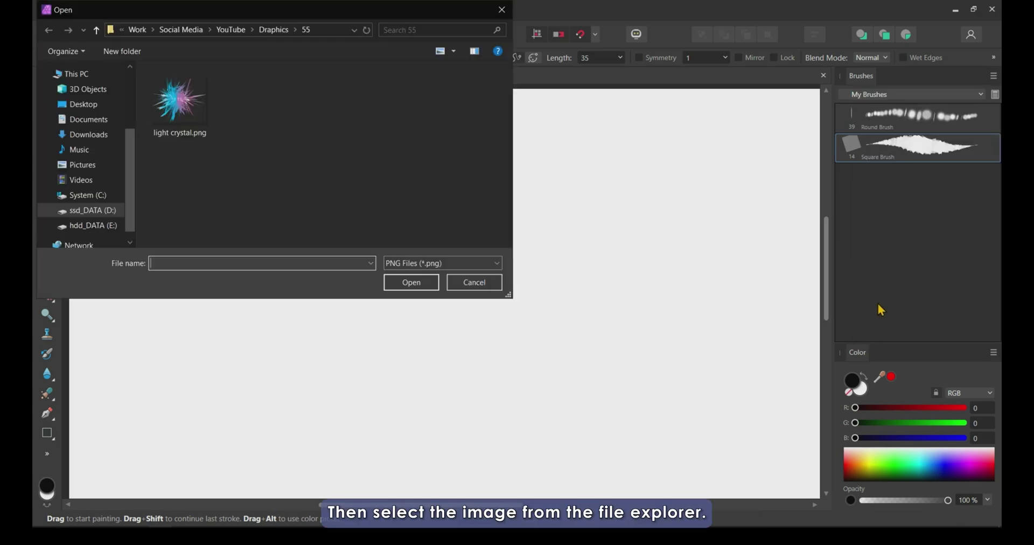
left_click(186, 97)
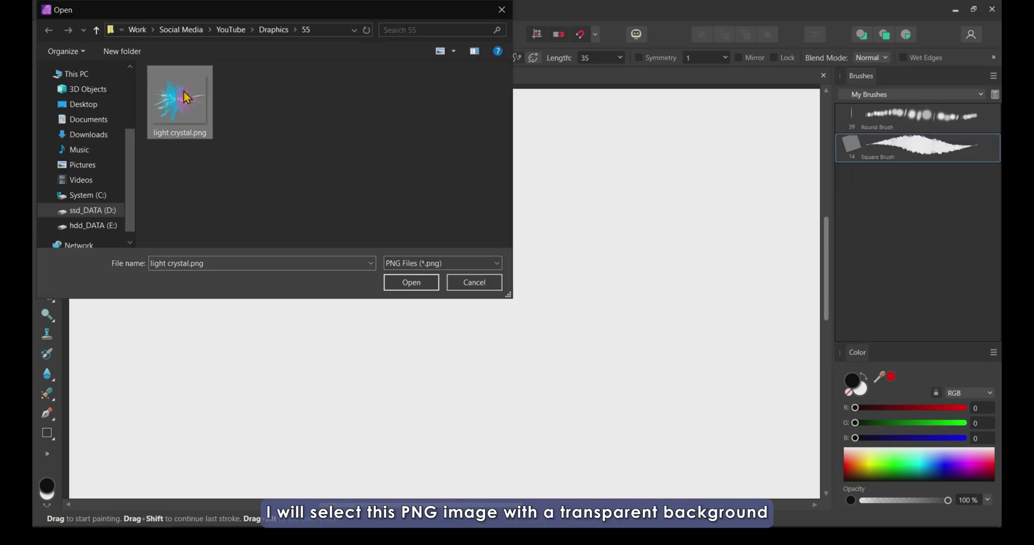
left_click(412, 288)
- Paint test strokes on the blank canvas with the light crystal brush
left_click(143, 156)
mouse_move(121, 245)
left_mouse_down()
mouse_move(367, 324)
mouse_move(694, 275)
left_mouse_up()
left_click_drag(140, 162, 404, 246)
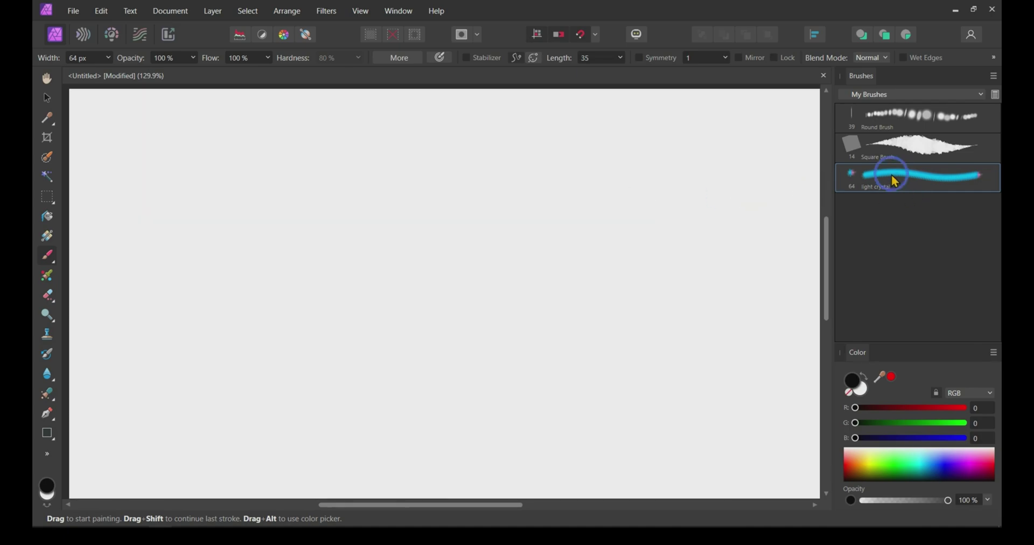
- Open the light crystal brush for editing and set both Scatter X and Scatter Y to 50%
right_click(895, 184)
left_click(900, 201)
left_click_drag(612, 91, 723, 110)
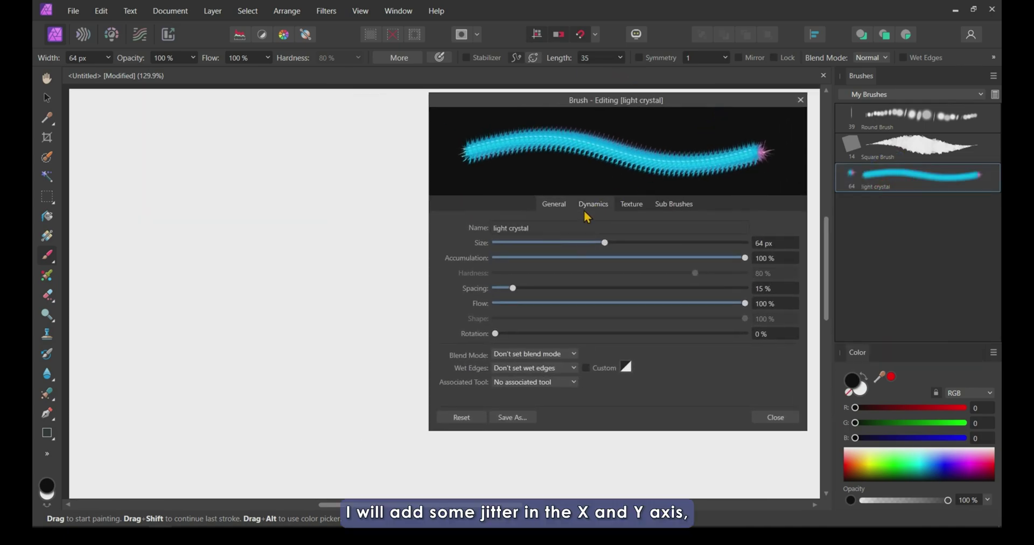
left_click(586, 205)
left_click(680, 291)
type("50")
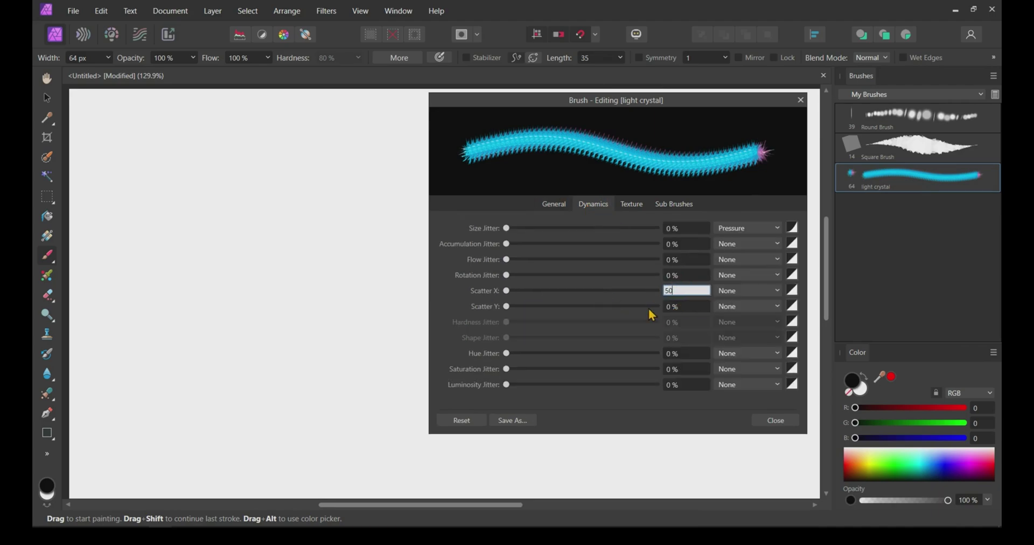
key("Return")
left_click(675, 306)
type("50")
key("Return")
- Set the light crystal brush's Rotation Jitter to 25%
left_click(679, 275)
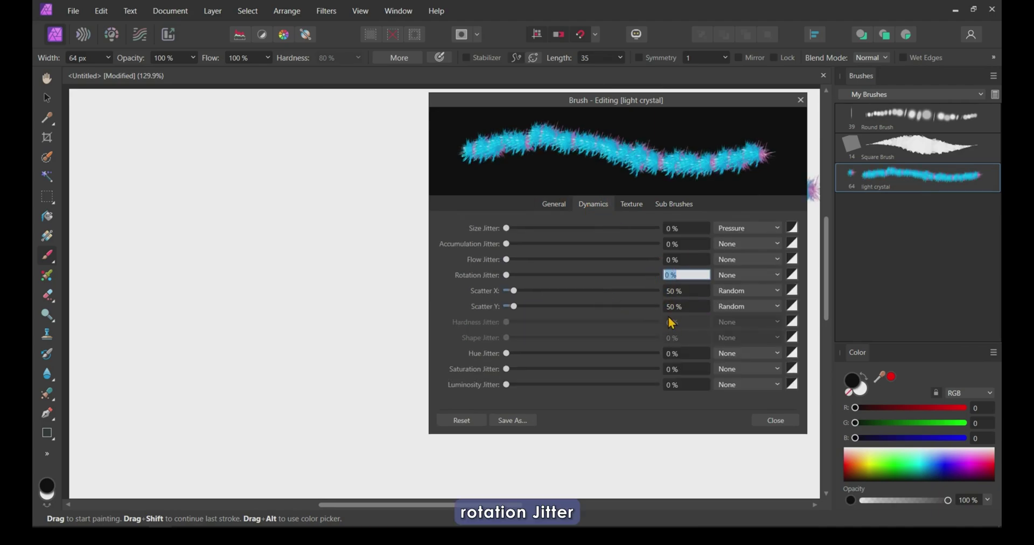
type("25")
key("Return")
- Set the brush's general Rotation to 40% and its Spacing to 35%
left_click(554, 205)
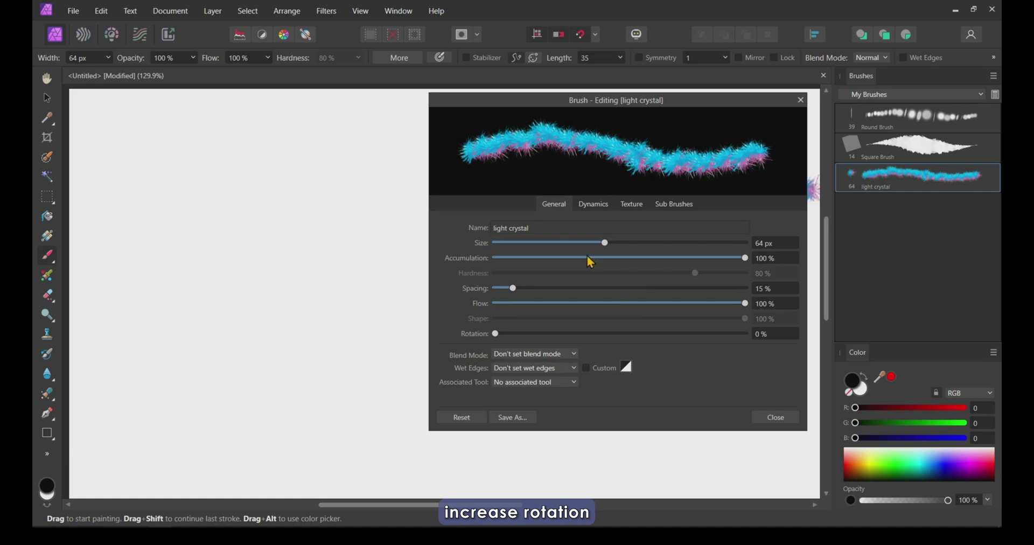
left_click(756, 334)
type("40")
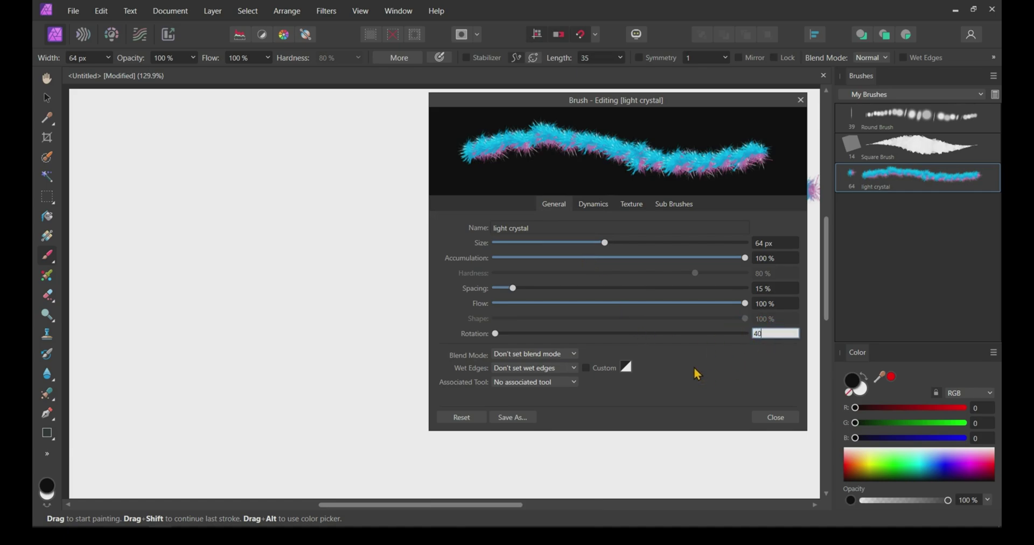
key("Return")
left_click_drag(513, 289, 537, 291)
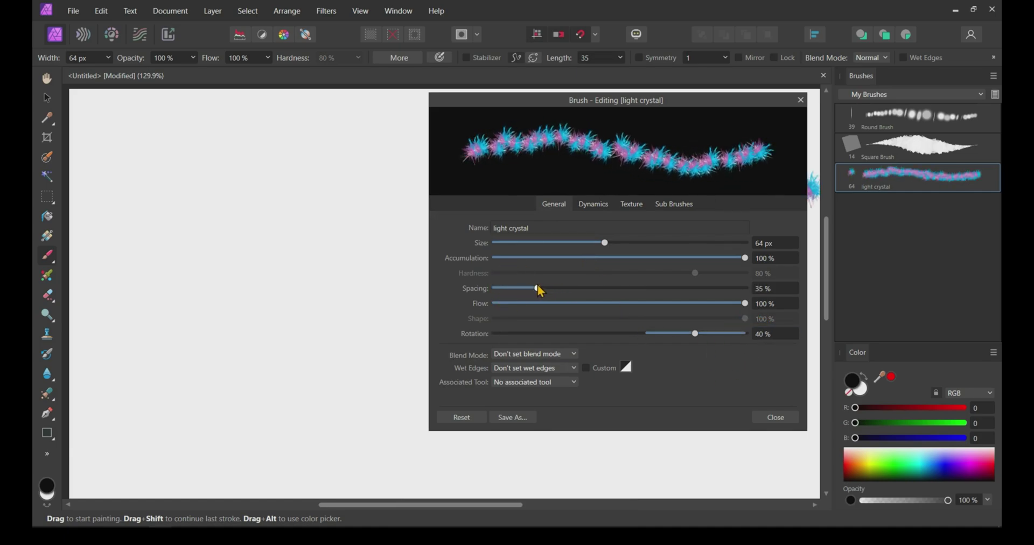
- Set the brush's Flow Jitter to 25%, Accumulation Jitter to 15% and Size Jitter to 50%
left_click(593, 204)
left_click_drag(583, 265, 548, 270)
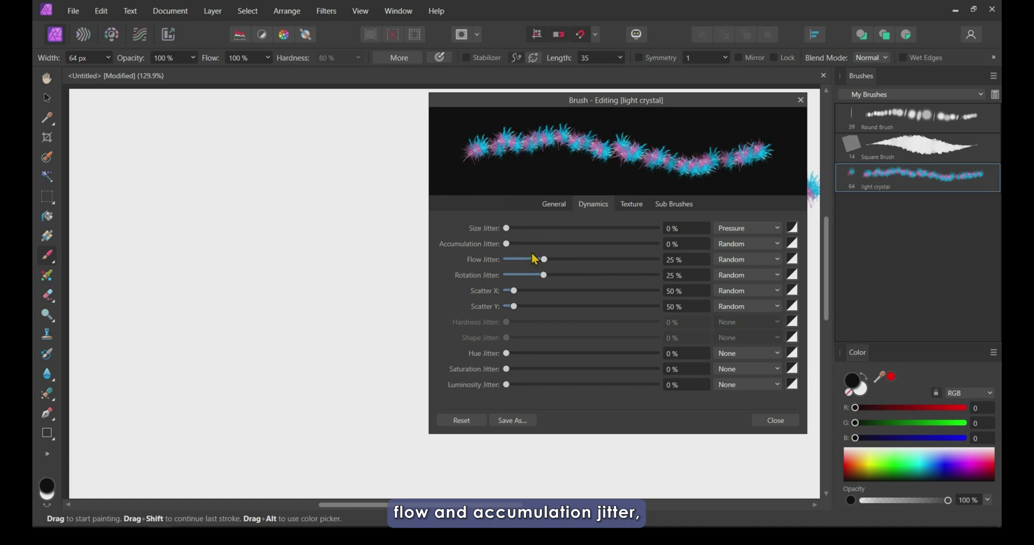
left_click(687, 244)
type("15")
key("Return")
left_click(506, 230)
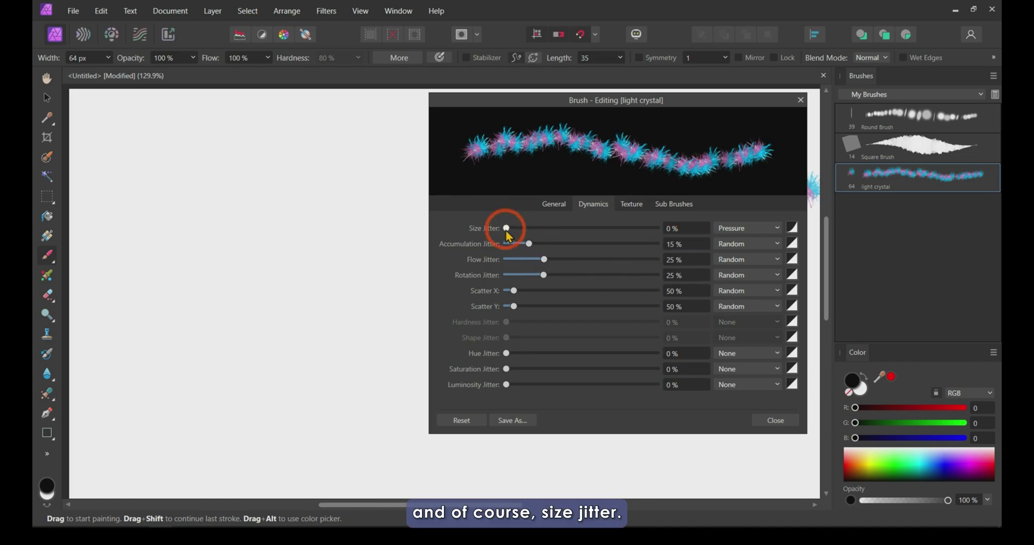
left_click_drag(506, 229, 580, 228)
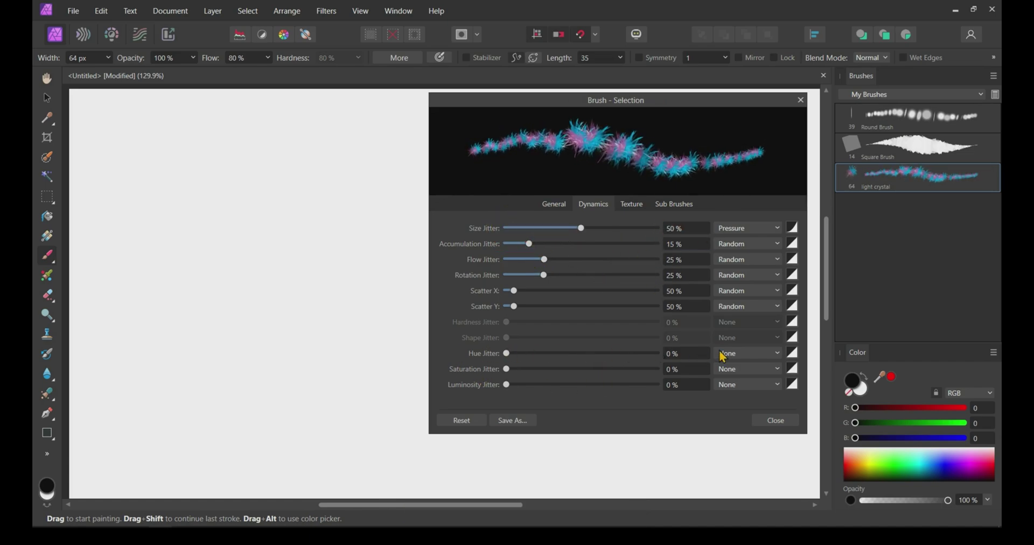
- Try Hue, Saturation and Luminosity Jitter at 20% each and paint a test stroke on the canvas
left_click_drag(506, 354, 526, 354)
left_click_drag(506, 369, 605, 354)
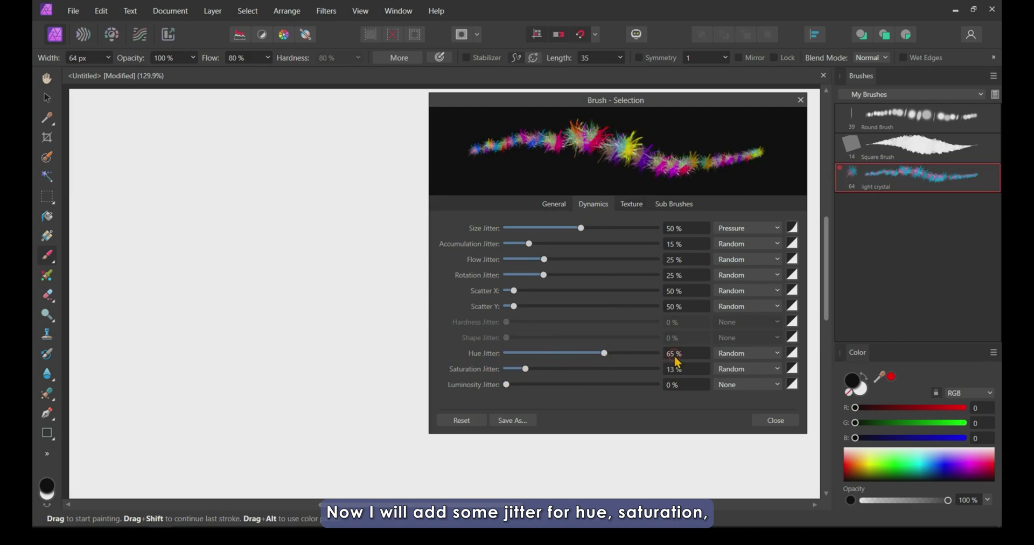
left_click(674, 356)
type("20")
key("Return")
mouse_move(527, 369)
left_mouse_down()
mouse_move(619, 370)
mouse_move(533, 373)
mouse_move(545, 383)
mouse_move(531, 384)
left_mouse_up()
left_click(672, 386)
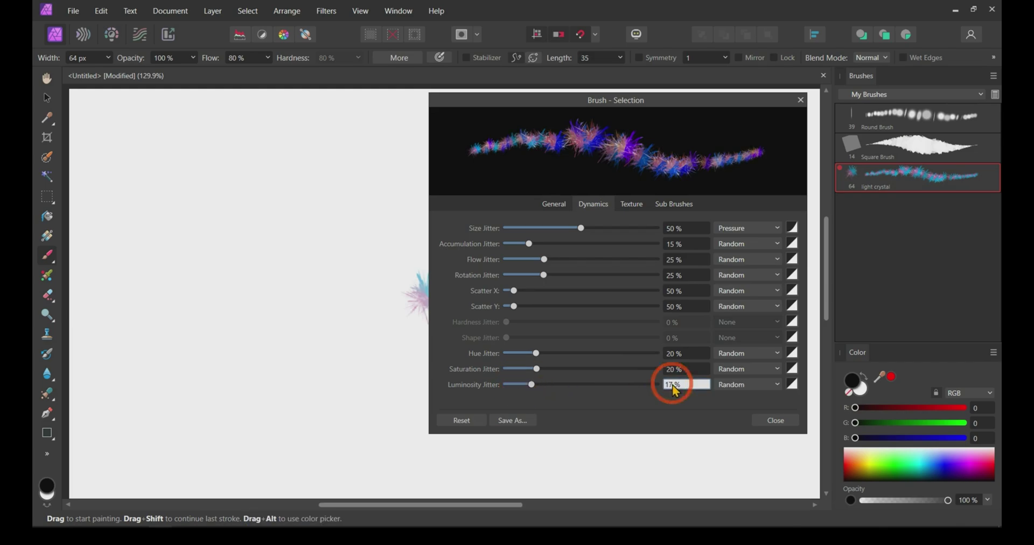
type("20")
key("Return")
mouse_move(144, 156)
left_mouse_down()
mouse_move(358, 199)
mouse_move(215, 238)
mouse_move(366, 291)
left_mouse_up()
- Set the brush's Hue, Saturation and Luminosity Jitter to 5% each
left_click(676, 354)
type("5")
key("Return")
left_click(670, 369)
type("5")
key("Return")
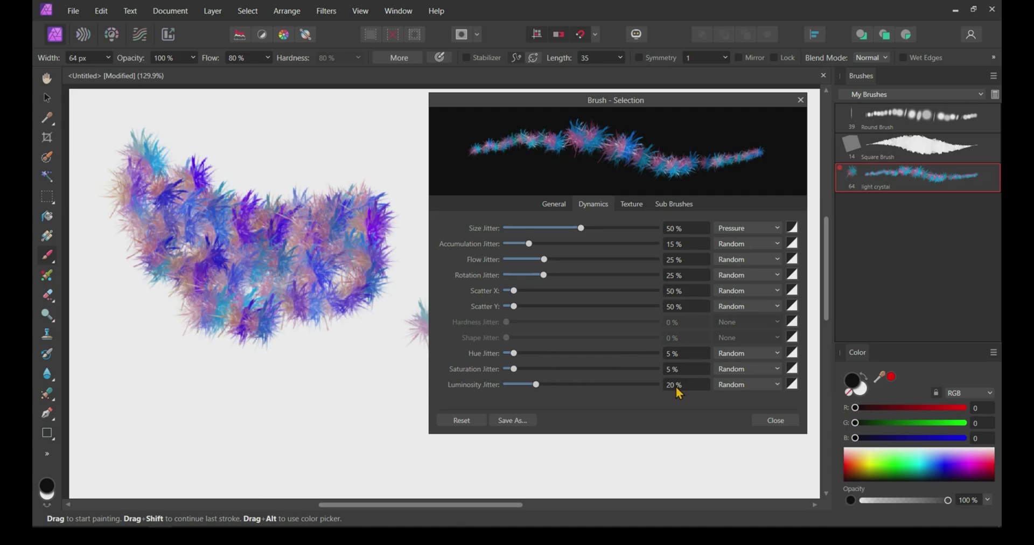
left_click(677, 385)
type("5")
key("Return")
- Paint a test stroke with the reduced colour jitter and clear the canvas
mouse_move(199, 447)
left_mouse_down()
mouse_move(282, 397)
mouse_move(356, 390)
mouse_move(302, 293)
mouse_move(347, 280)
left_mouse_up()
key("ctrl+a")
key("Delete")
- Stamp scattered single dabs of the brush across the canvas to preview the jitter, and clear the canvas and selection
left_click(110, 138)
left_click(258, 154)
left_click(167, 248)
left_click(333, 227)
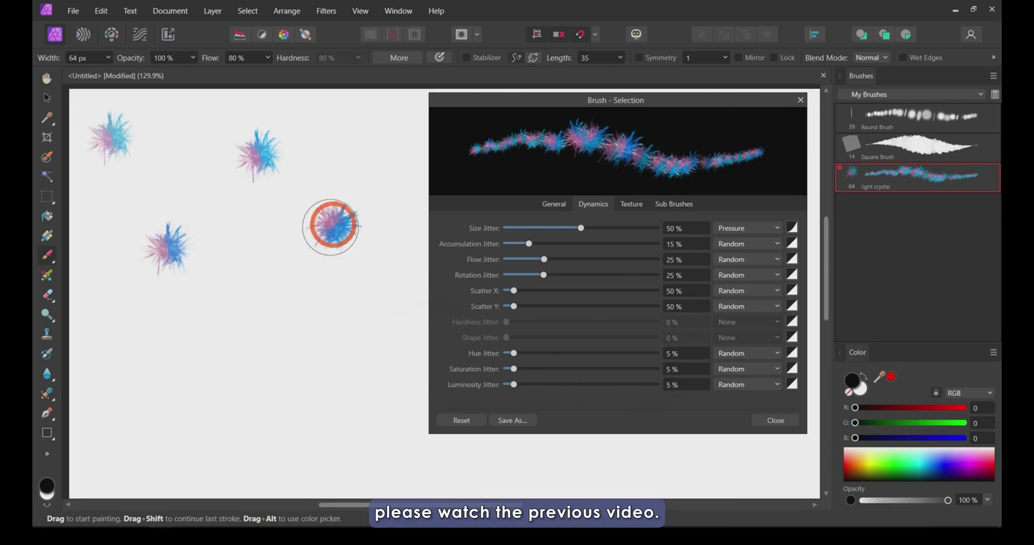
left_click(237, 307)
left_click(232, 382)
left_click(149, 358)
left_click(197, 162)
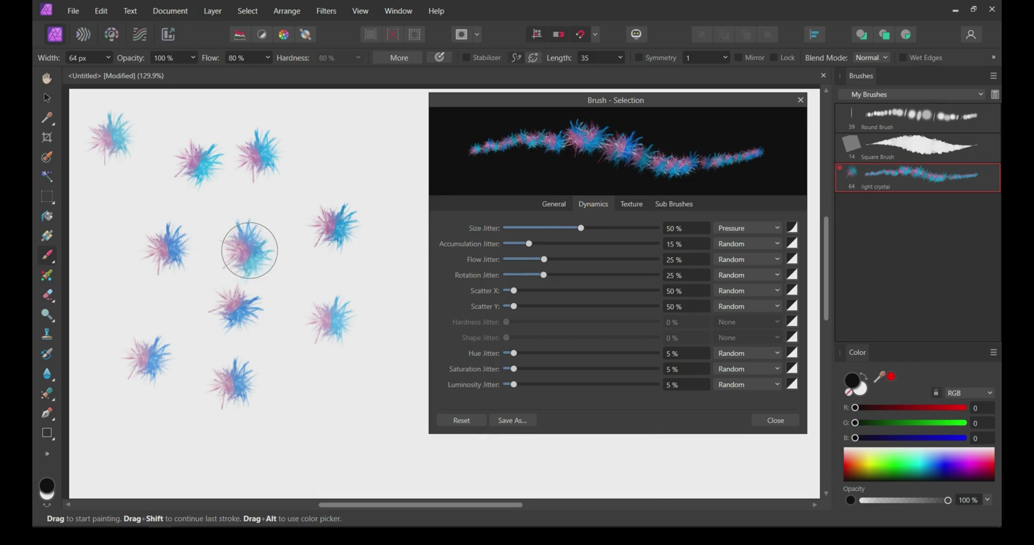
left_click(294, 217)
key("Delete")
key("ctrl+d")
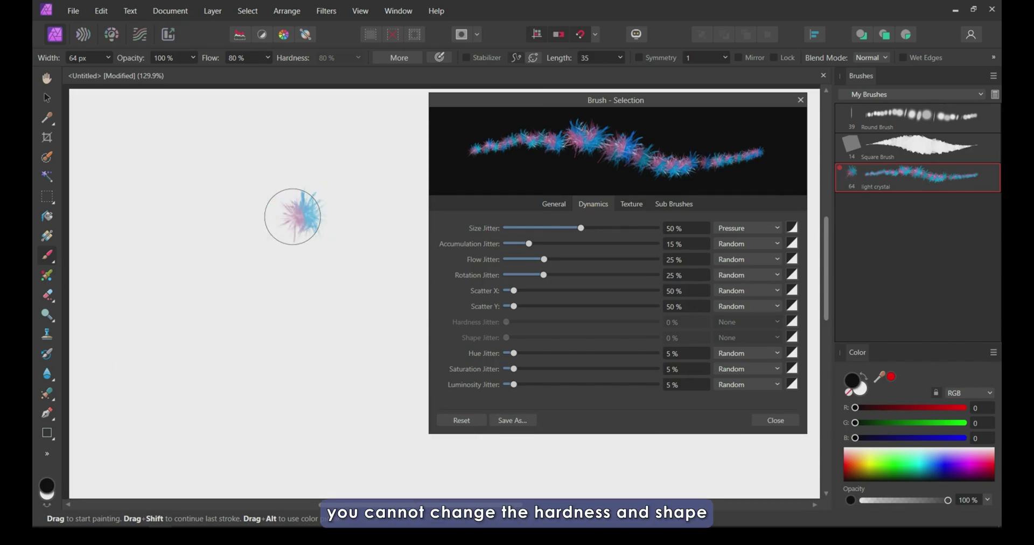
- Close the brush editor and update the light crystal brush with the edited settings
left_click(764, 422)
right_click(883, 182)
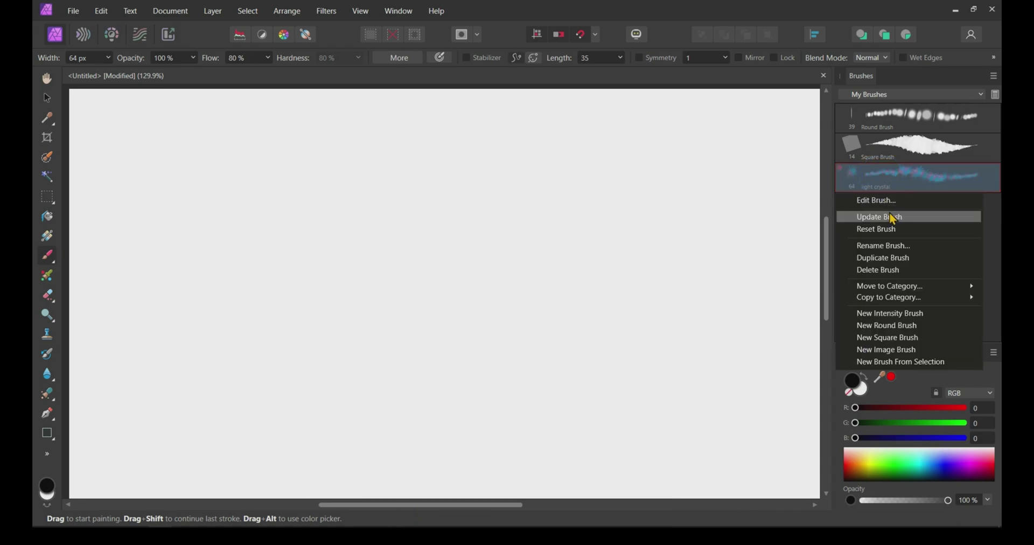
left_click(889, 213)
- Rename the light crystal brush as "image brush light crystal"
right_click(886, 182)
left_click(910, 242)
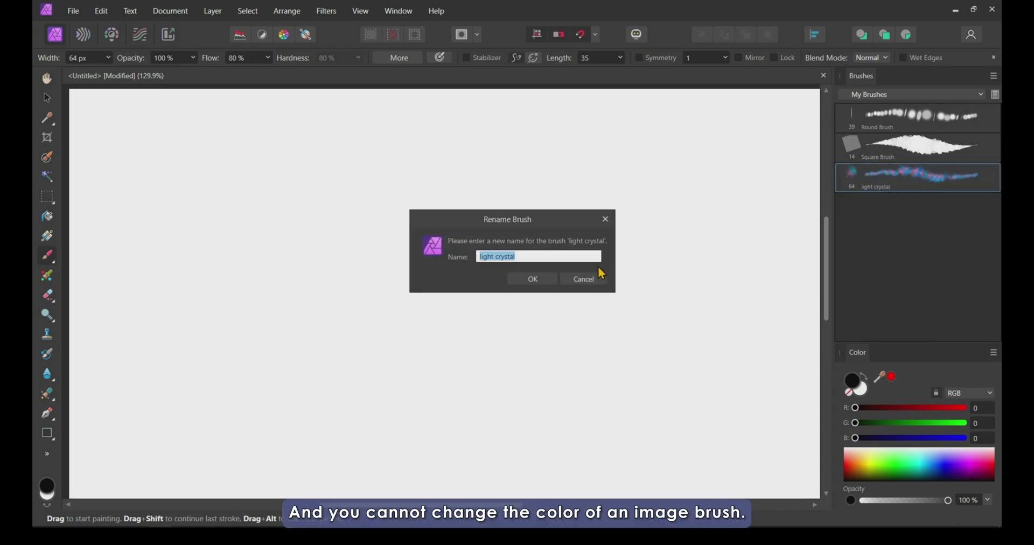
key("Home")
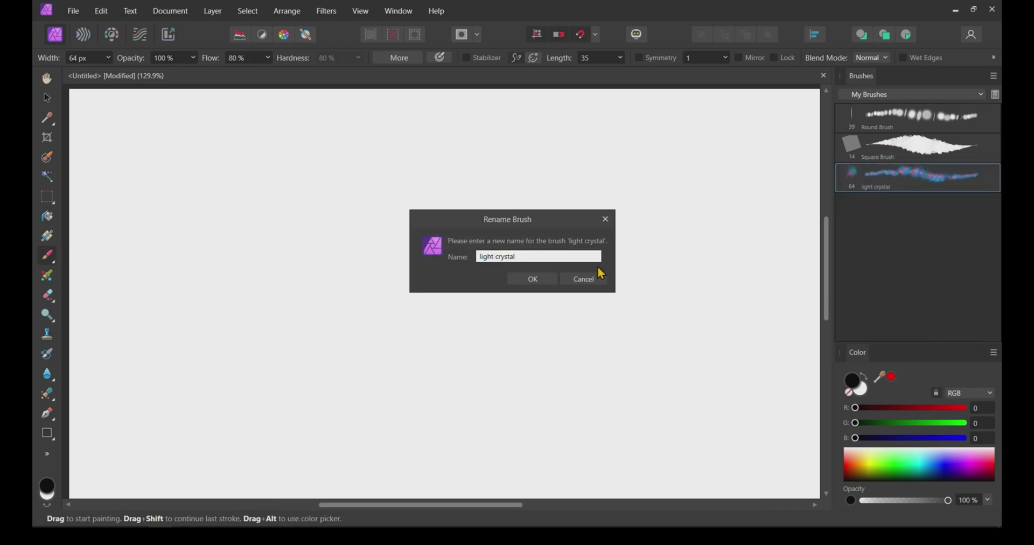
type("image brush")
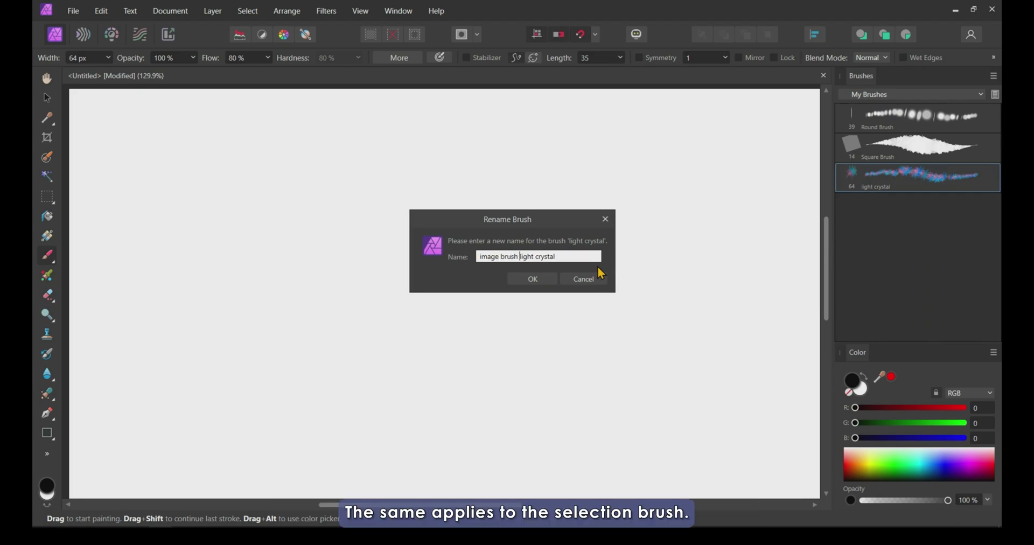
key("Return")
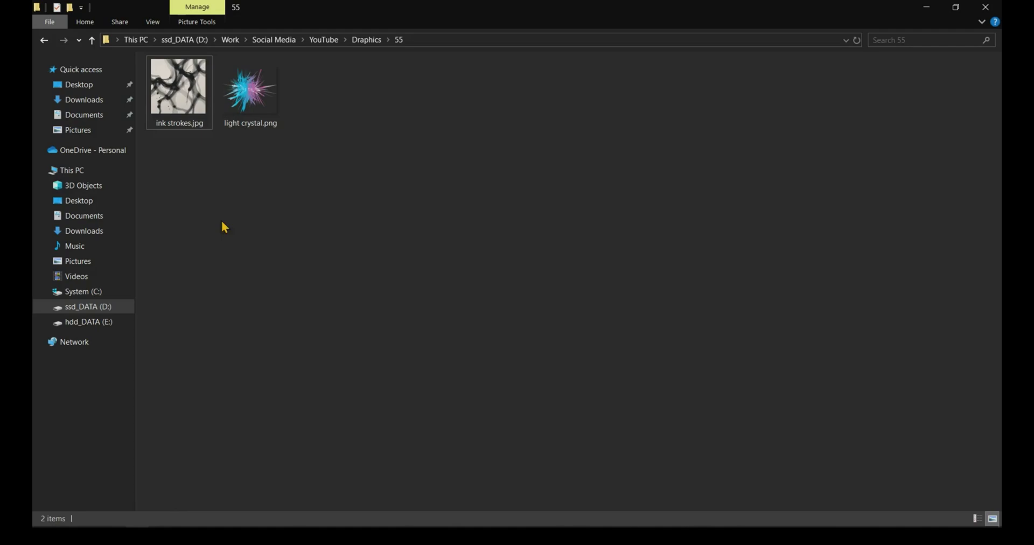
- Switch to File Explorer, preview ink strokes.jpg, and open it in Affinity Photo 2 with the Move tool active
left_click(184, 110)
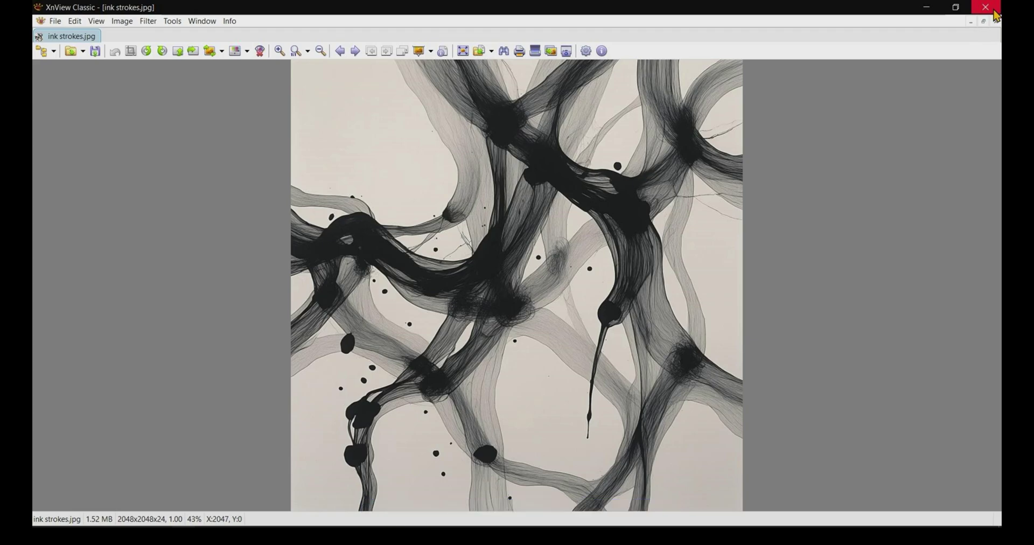
left_click(994, 11)
right_click(188, 102)
mouse_move(256, 287)
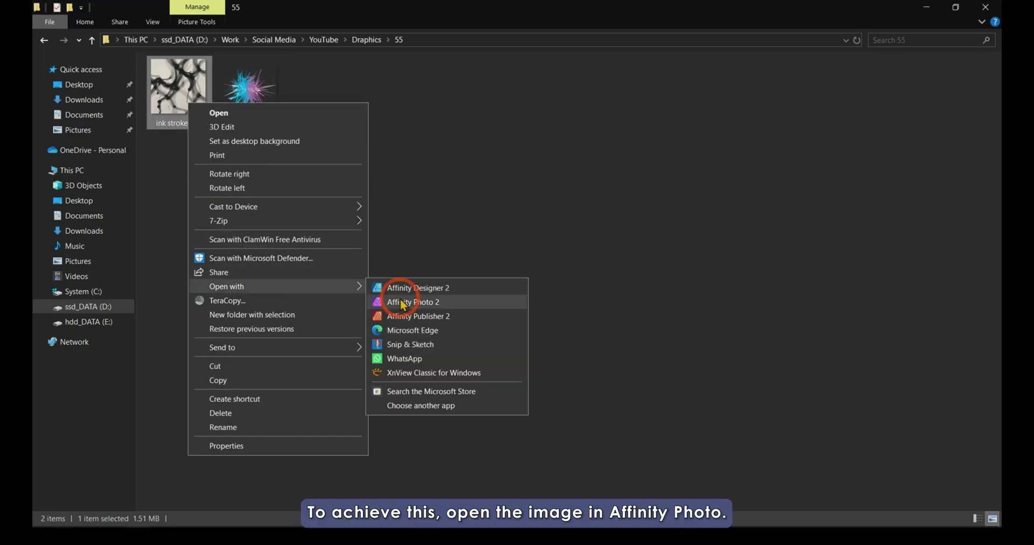
left_click(420, 300)
left_click(48, 99)
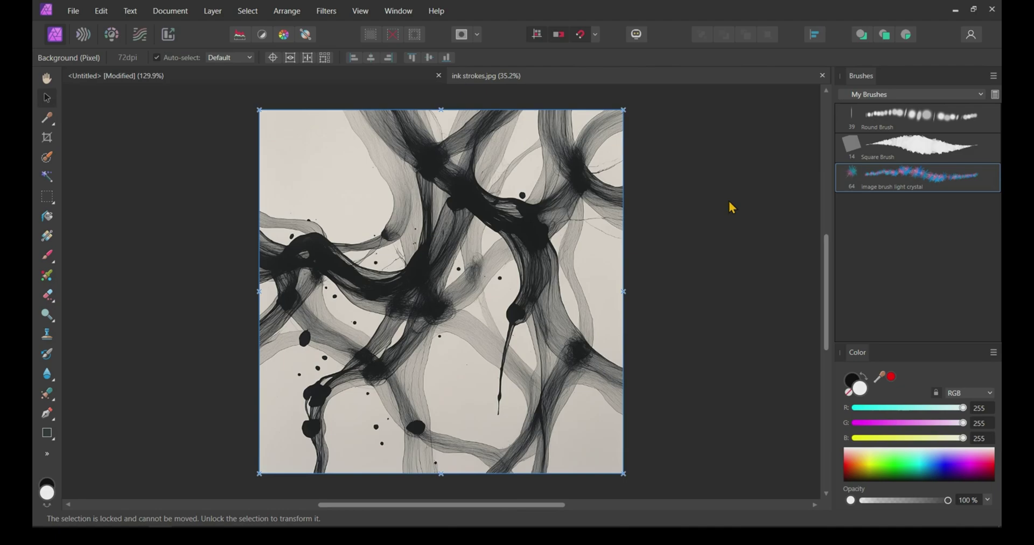
- Show the document's layers and unlock the Background layer of ink strokes.jpg
left_click(399, 11)
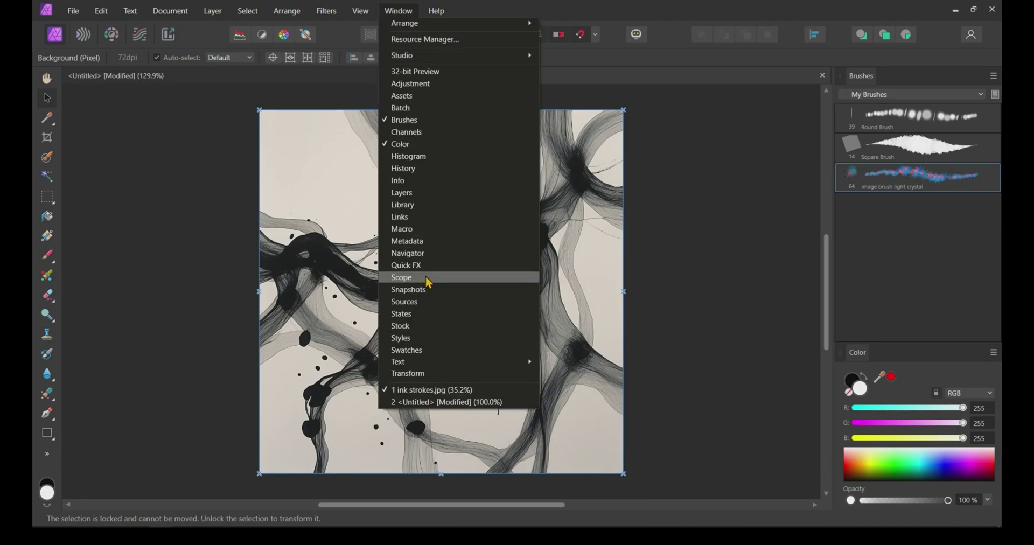
left_click(412, 193)
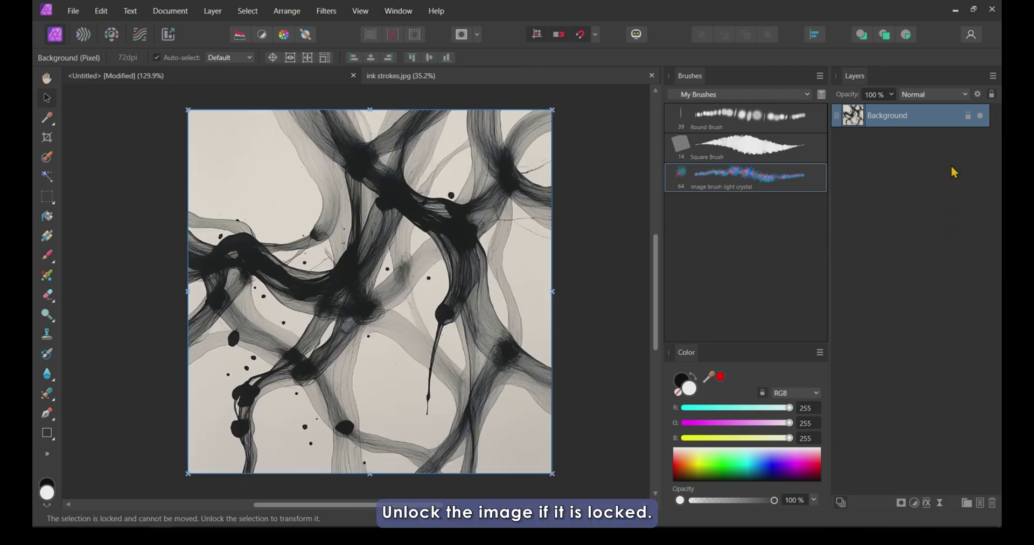
left_click(968, 116)
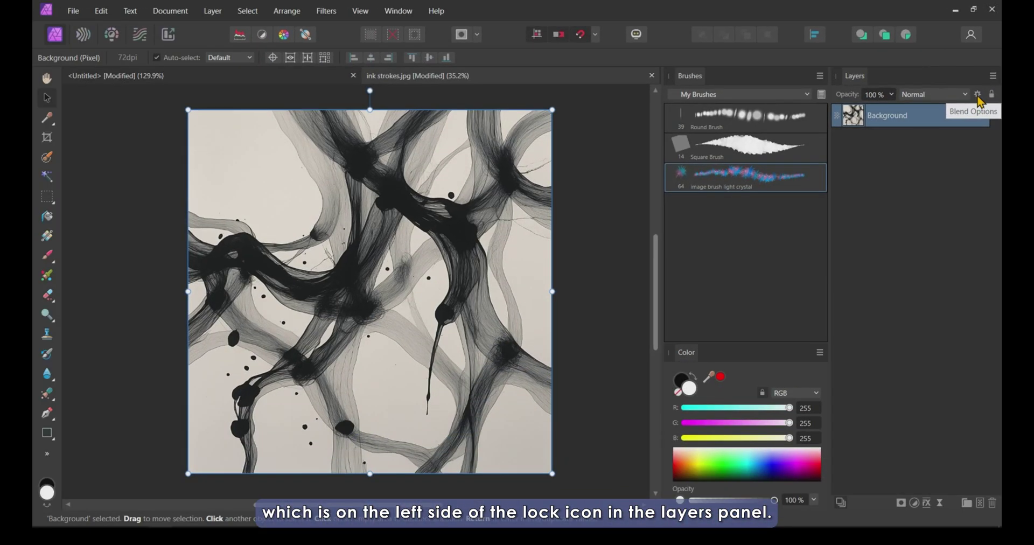
- Open the Background layer's Blend Options and select the first node of the Source Layer Ranges graph
left_click(978, 96)
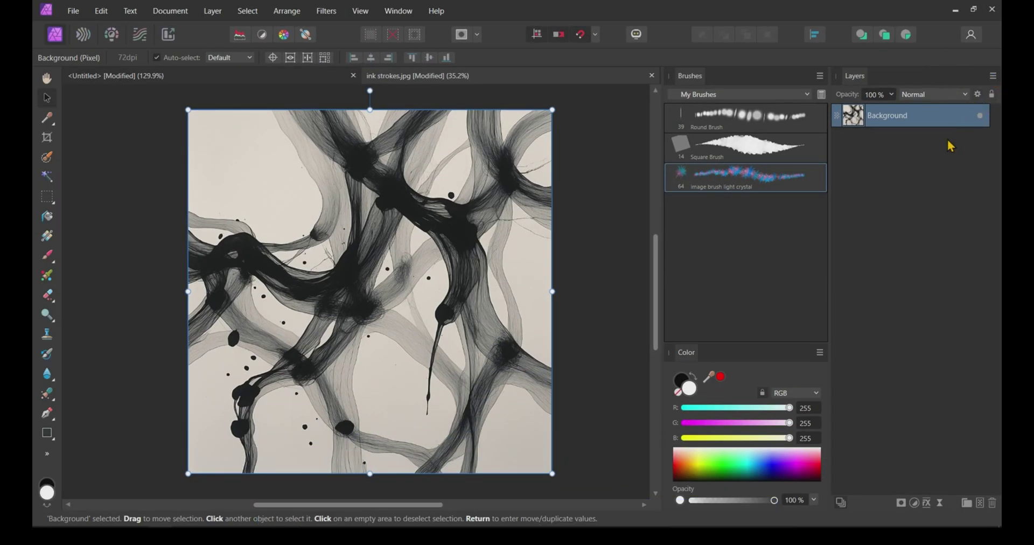
left_click_drag(590, 114, 806, 121)
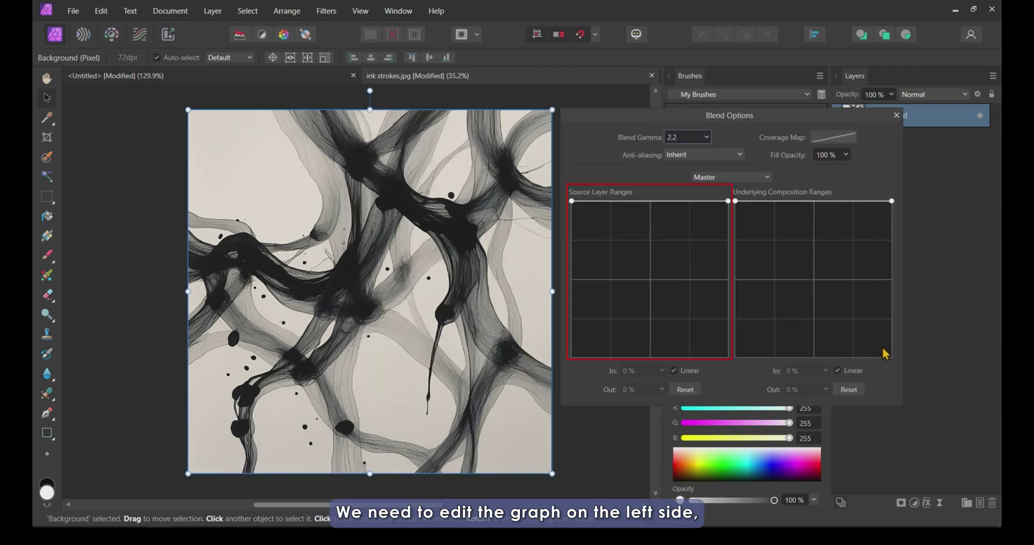
left_click(572, 200)
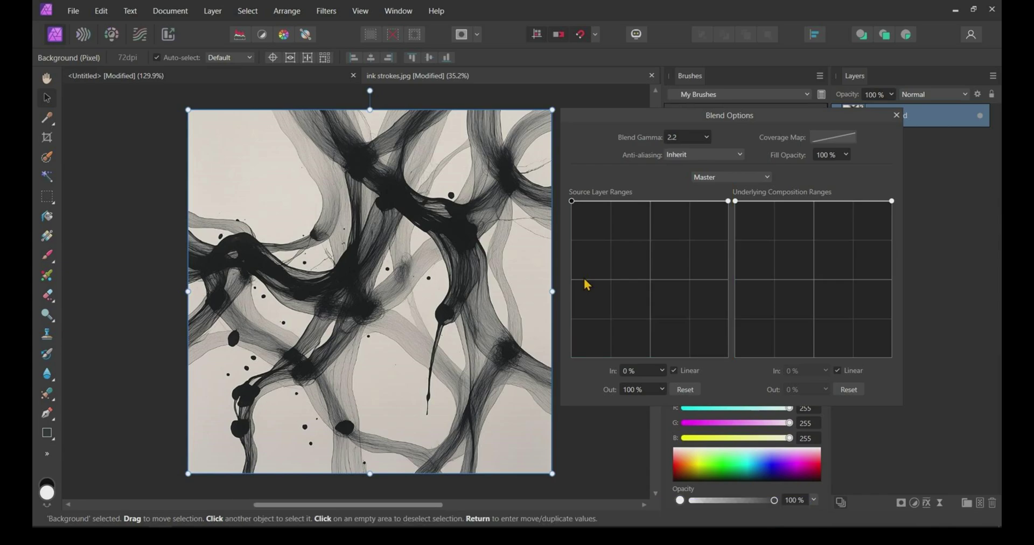
- Make sure the Transparent Background option is turned on for the ink strokes document
left_click(186, 15)
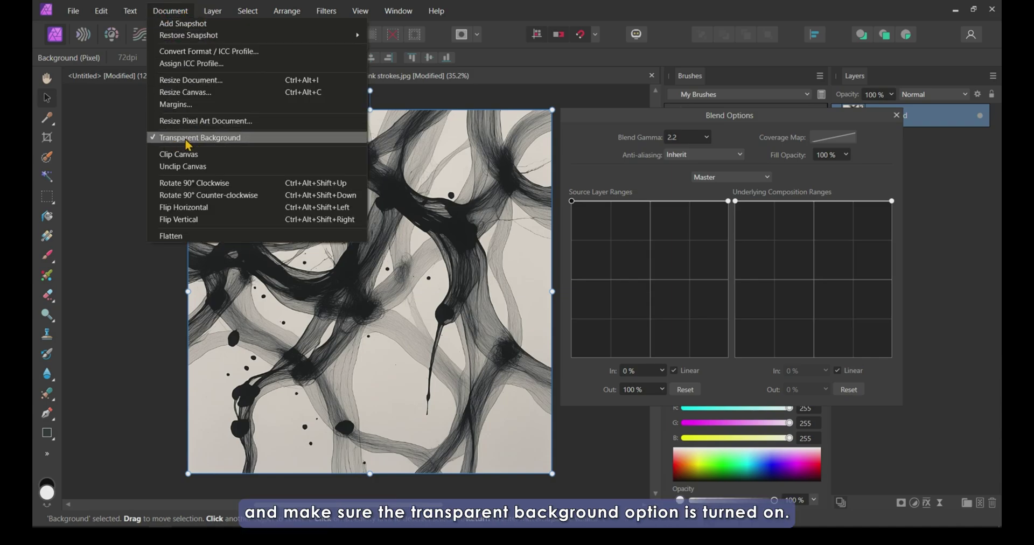
left_click(186, 139)
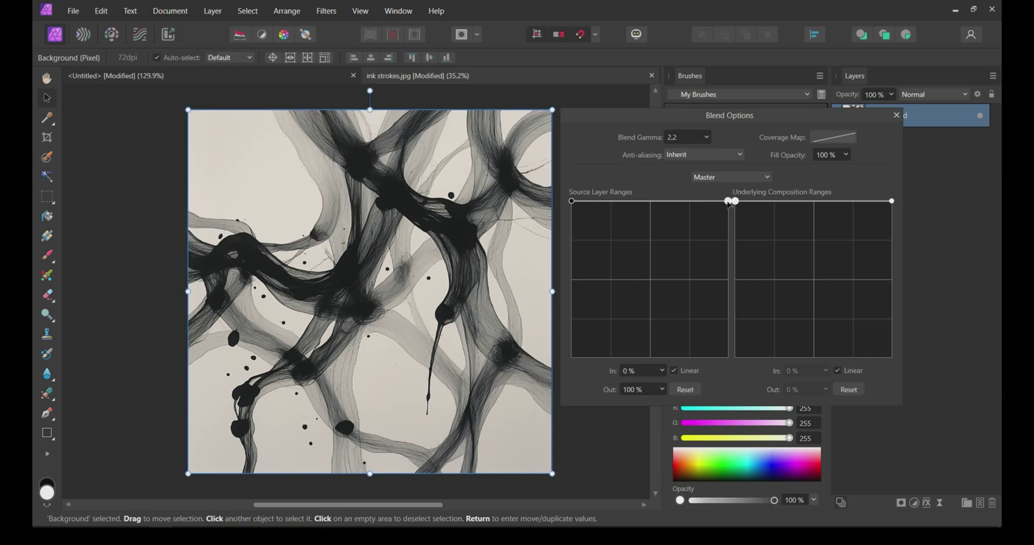
- Lower the right node of the Source Layer Ranges graph to 35% output and enable the document's transparent background
left_click_drag(728, 201, 725, 309)
left_click(170, 11)
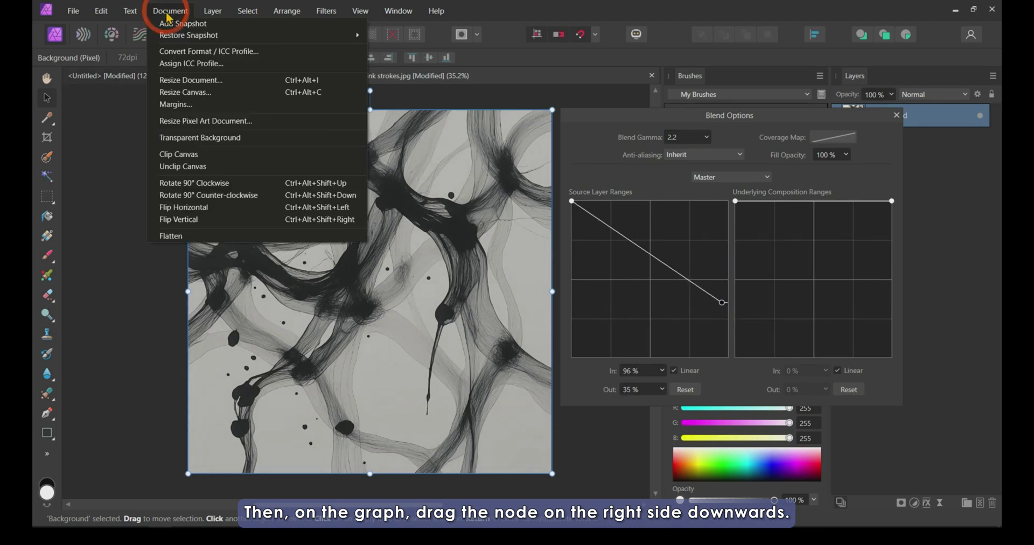
left_click(165, 138)
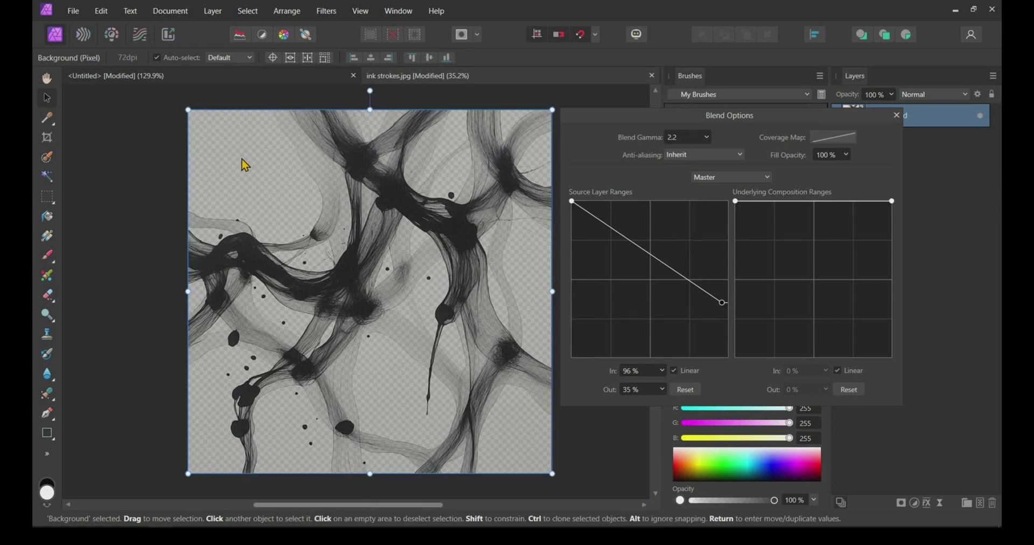
- Scale the ink strokes image inward from two opposite corners and return the right Source Layer Ranges node to 100% output
left_click_drag(188, 110, 218, 143)
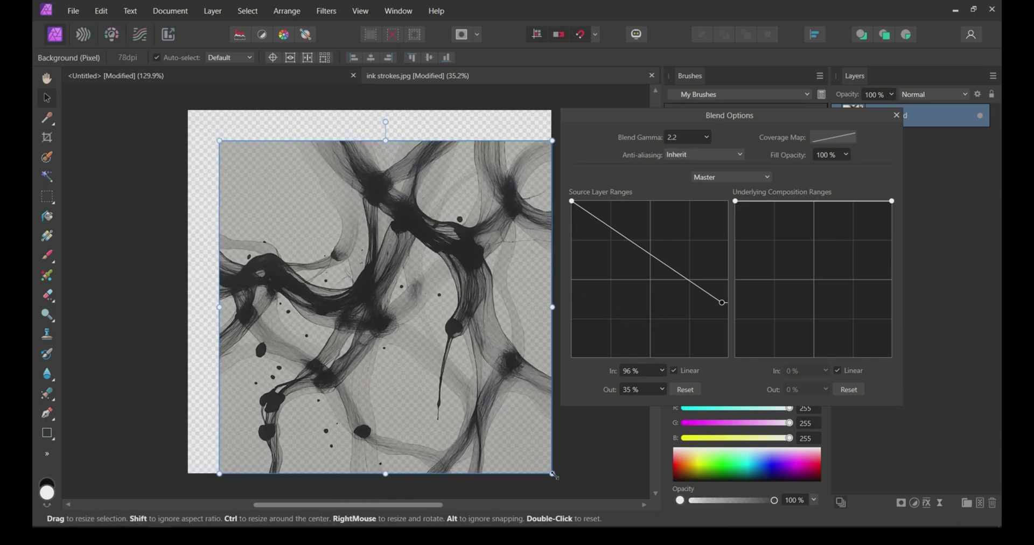
left_click_drag(553, 474, 527, 448)
left_click_drag(722, 302, 729, 198)
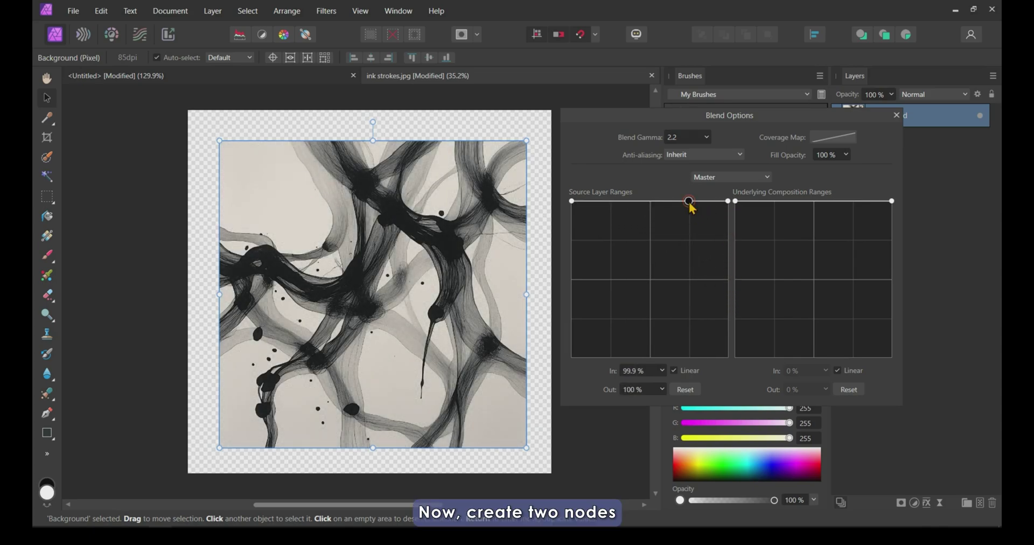
- Add two nodes to the Source Layer Ranges curve and lower its right end node to 0% output
left_click(689, 201)
left_click(651, 203)
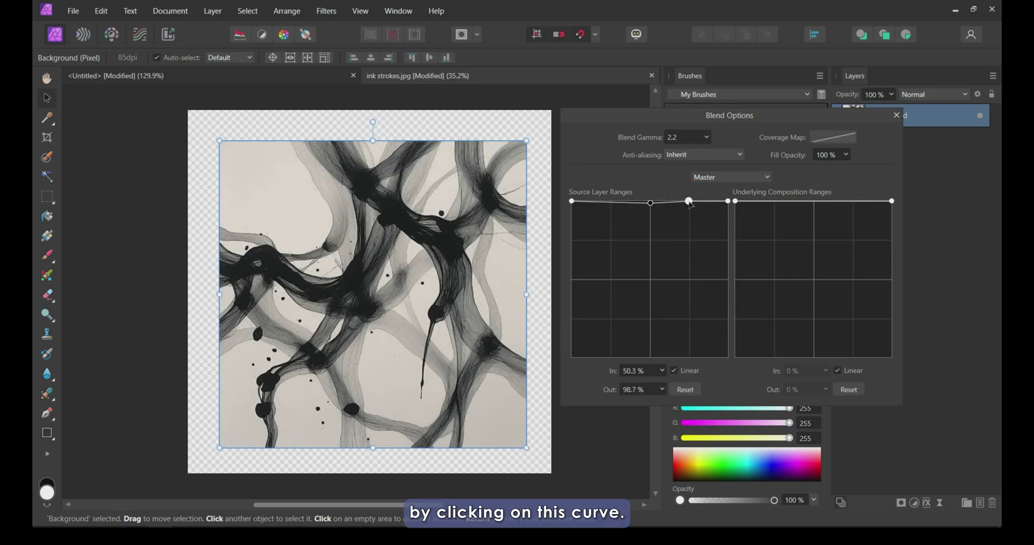
left_click_drag(690, 202, 690, 299)
left_click_drag(728, 201, 734, 361)
- Align the two middle nodes into a vertical drop from 100% to 0% output at about 77% input and close the Blend Options
mouse_move(650, 203)
left_mouse_down()
mouse_move(694, 202)
mouse_move(653, 203)
left_mouse_up()
left_click_drag(690, 299, 691, 359)
left_click_drag(652, 203, 692, 202)
left_click_drag(692, 359, 693, 360)
mouse_move(691, 202)
left_mouse_down()
mouse_move(709, 204)
mouse_move(708, 192)
left_mouse_up()
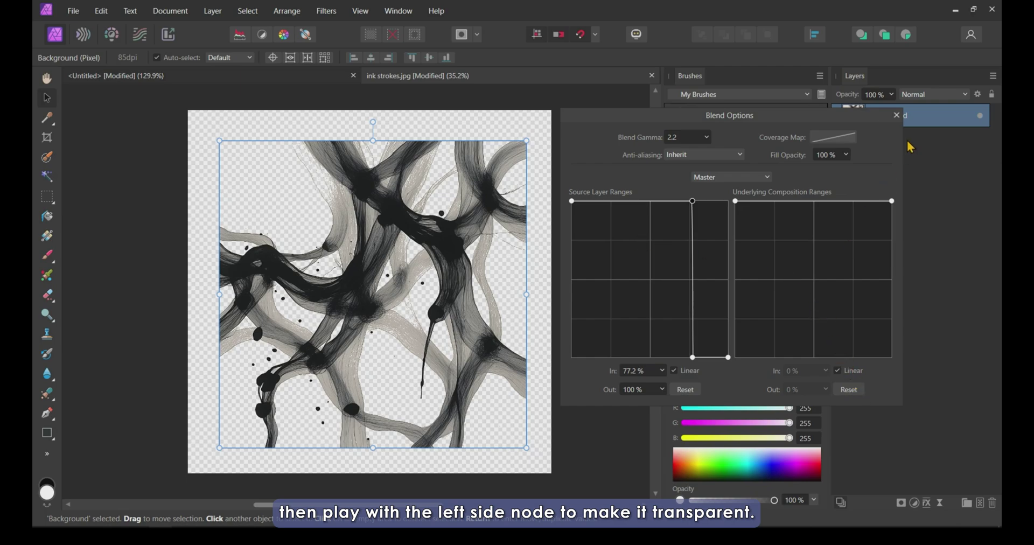
left_click(897, 116)
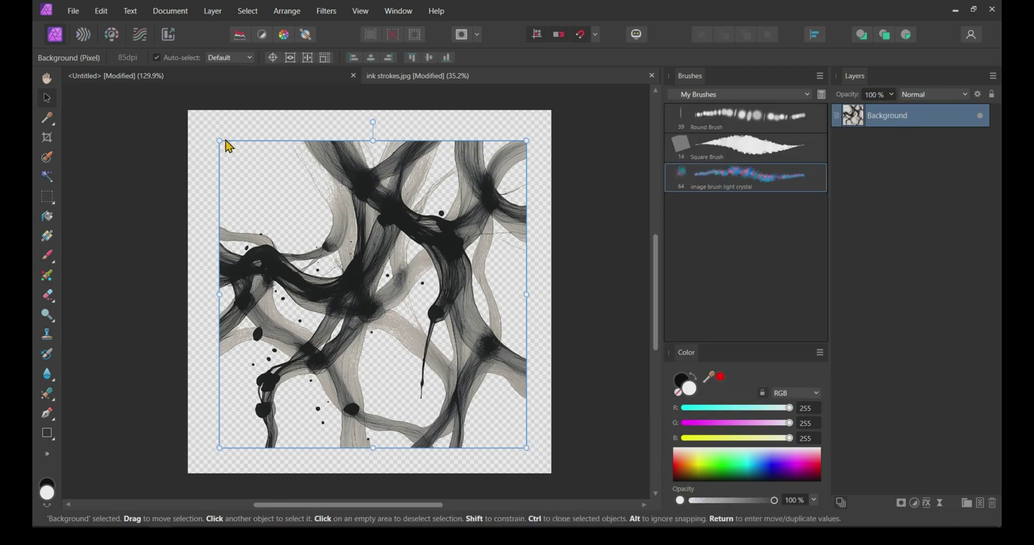
- Scale the ink strokes image back up to fill the whole canvas and deselect it
left_click_drag(219, 141, 188, 110)
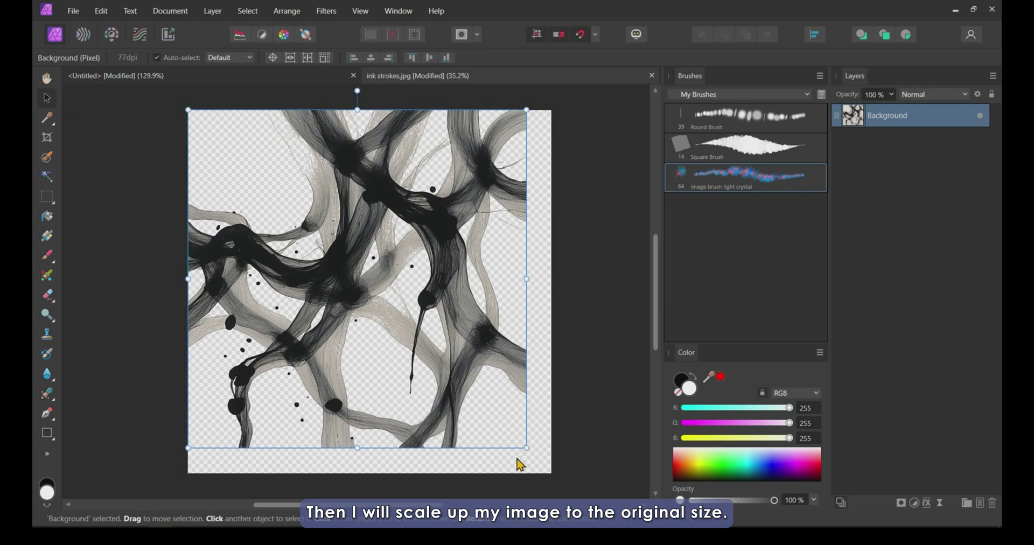
left_click_drag(526, 447, 551, 473)
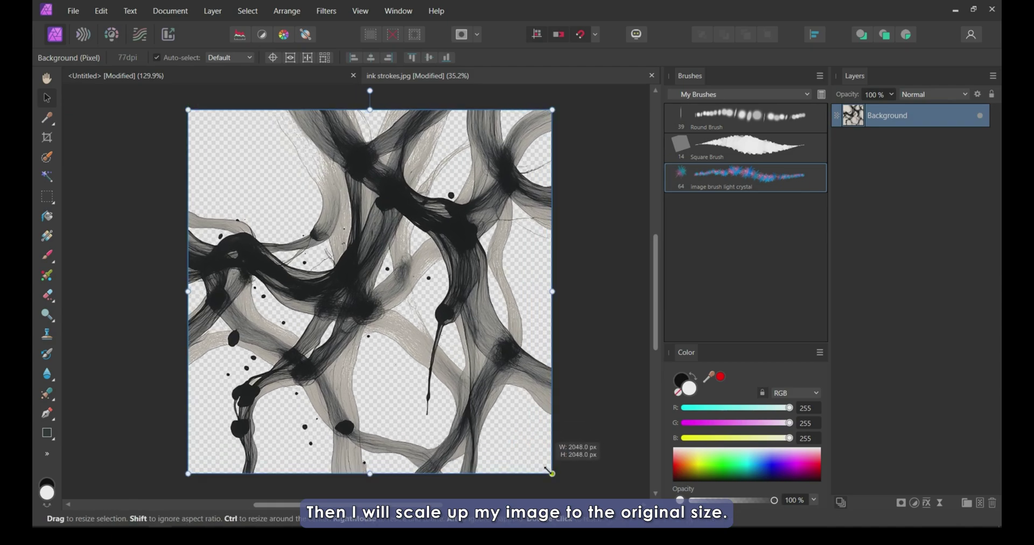
left_click(630, 336)
- Export the whole document as a PNG 1000 px wide
key("ctrl+alt+shift+s")
left_click(472, 79)
left_click(464, 92)
left_click(515, 112)
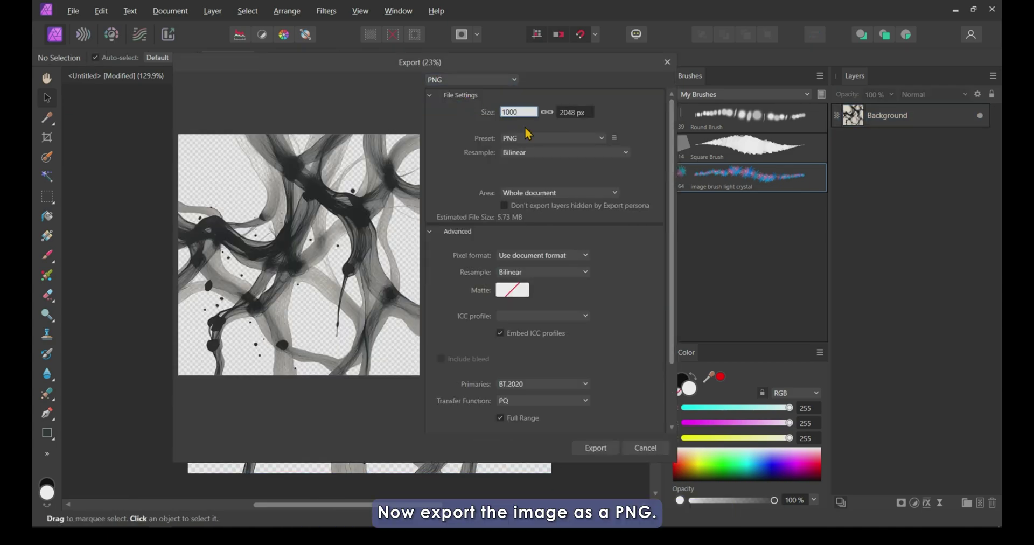
left_click(609, 450)
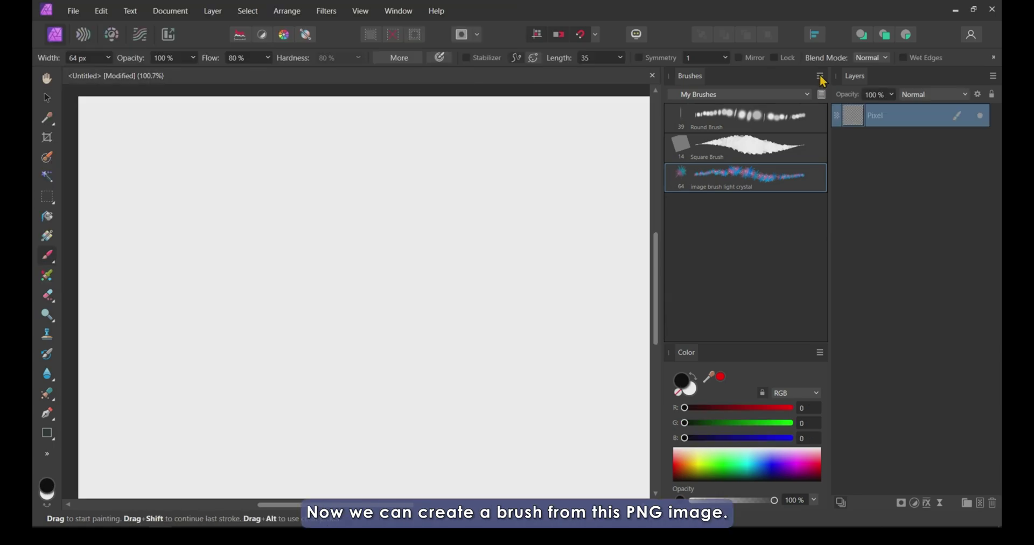
- Create a new image brush from ink strokes.png in the My Brushes category
left_click(820, 75)
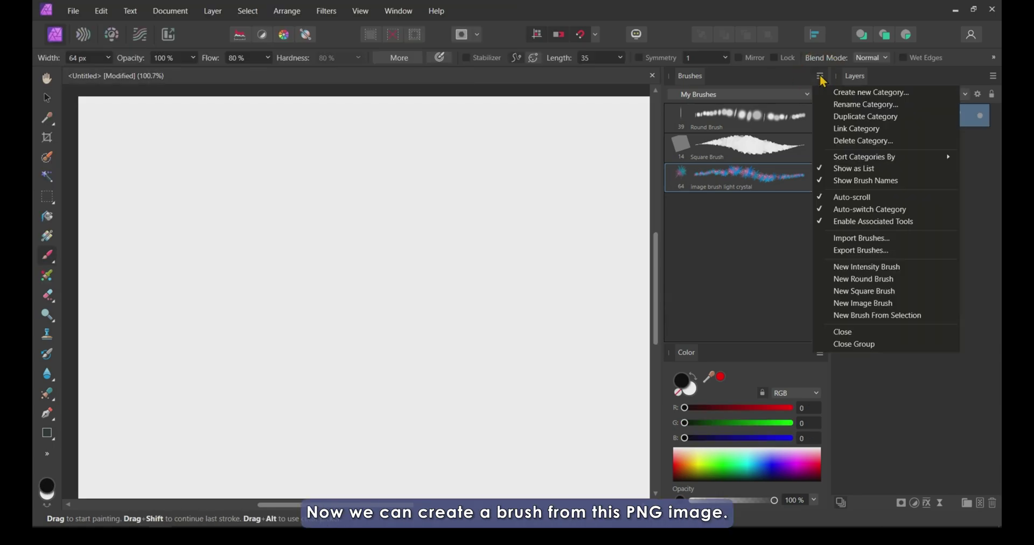
left_click(871, 304)
left_click(175, 106)
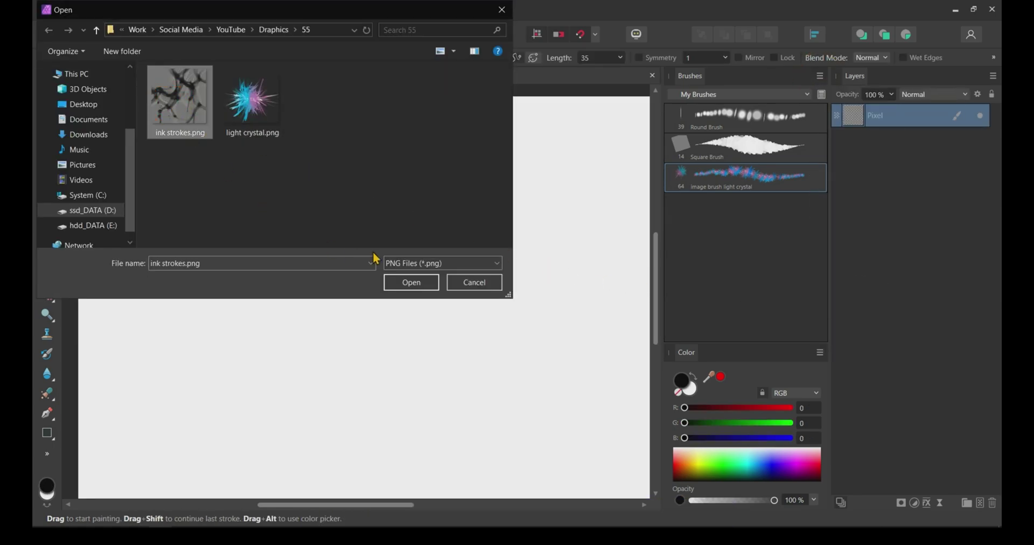
left_click(425, 287)
- Edit the ink strokes brush, increasing its spacing, size jitter and accumulation jitter
double_click(748, 207)
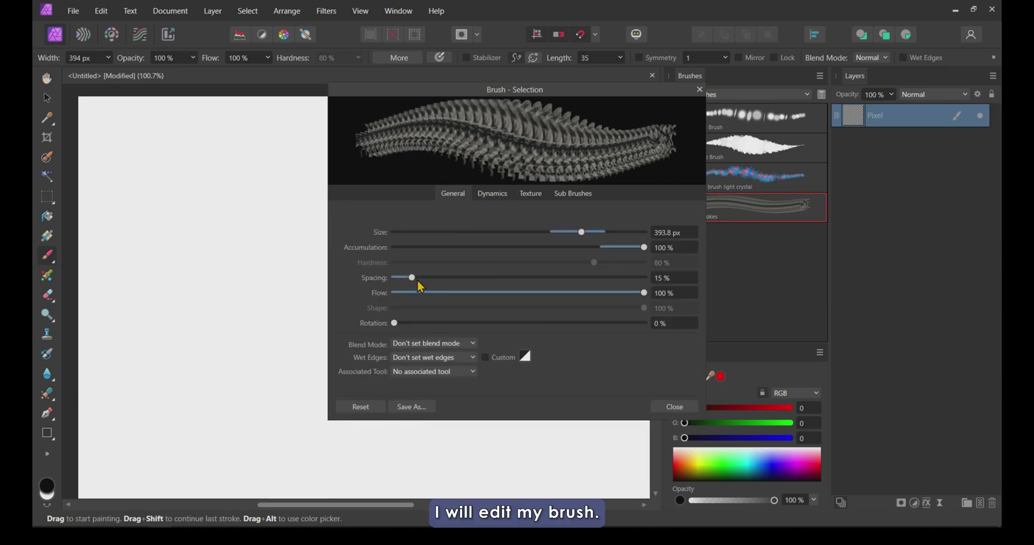
left_click_drag(412, 278, 550, 277)
left_click(492, 194)
left_click_drag(405, 218, 462, 217)
left_click_drag(405, 233, 432, 234)
left_click(453, 193)
left_click(493, 193)
left_click(453, 193)
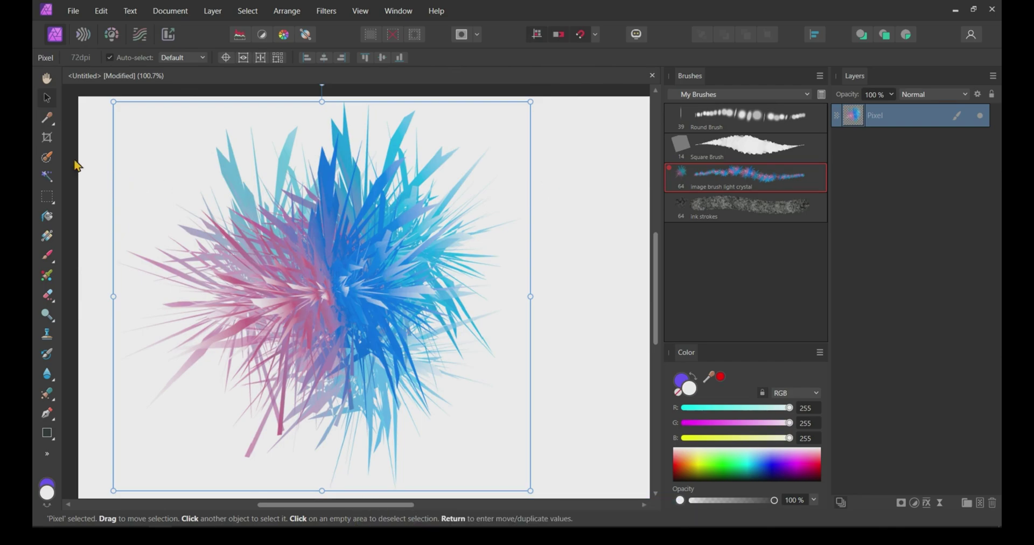
- Select an irregular area in the middle of the painted light crystal with the 26 px Selection Brush
left_click(47, 201)
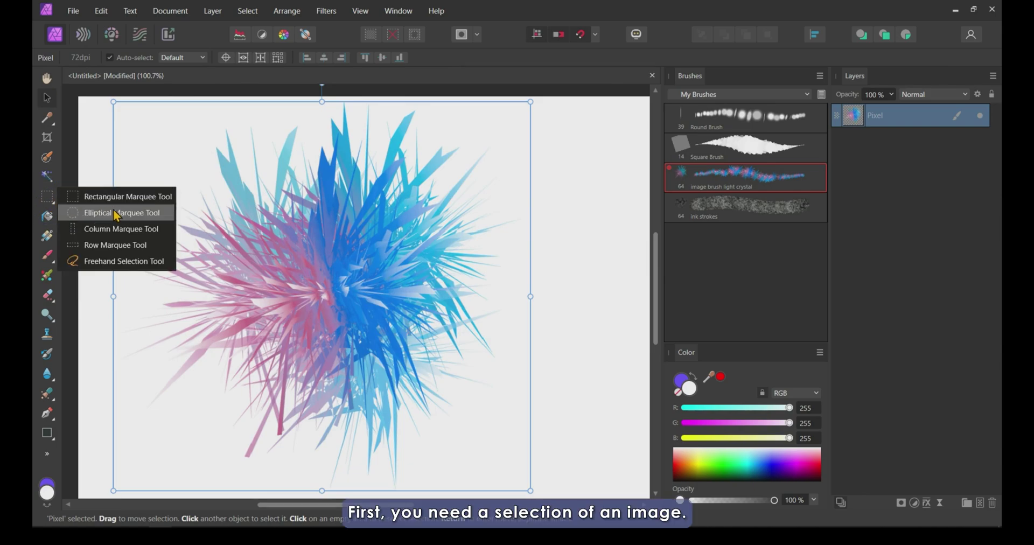
left_click(47, 157)
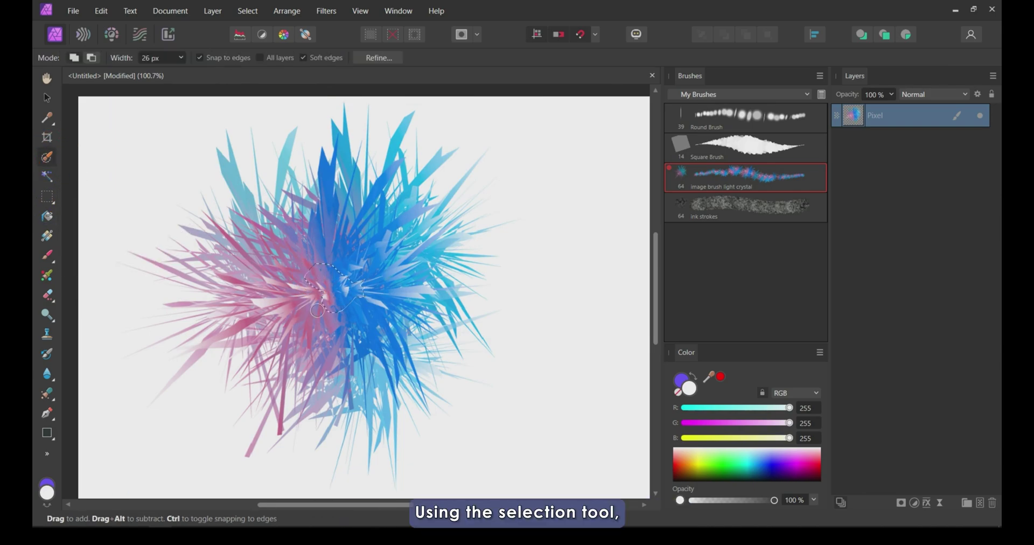
left_click_drag(326, 312, 314, 290)
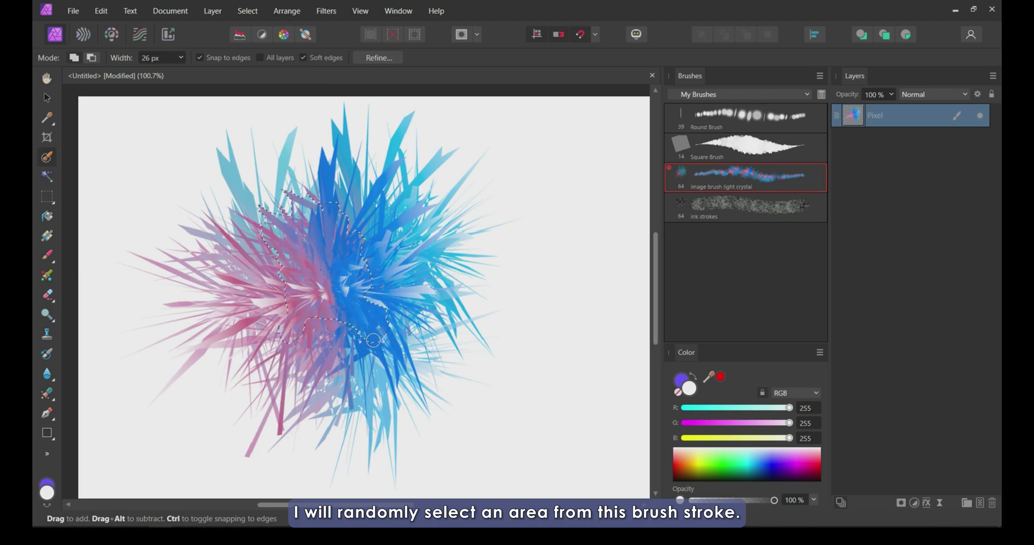
left_click_drag(373, 339, 355, 334)
left_click_drag(374, 246, 398, 229)
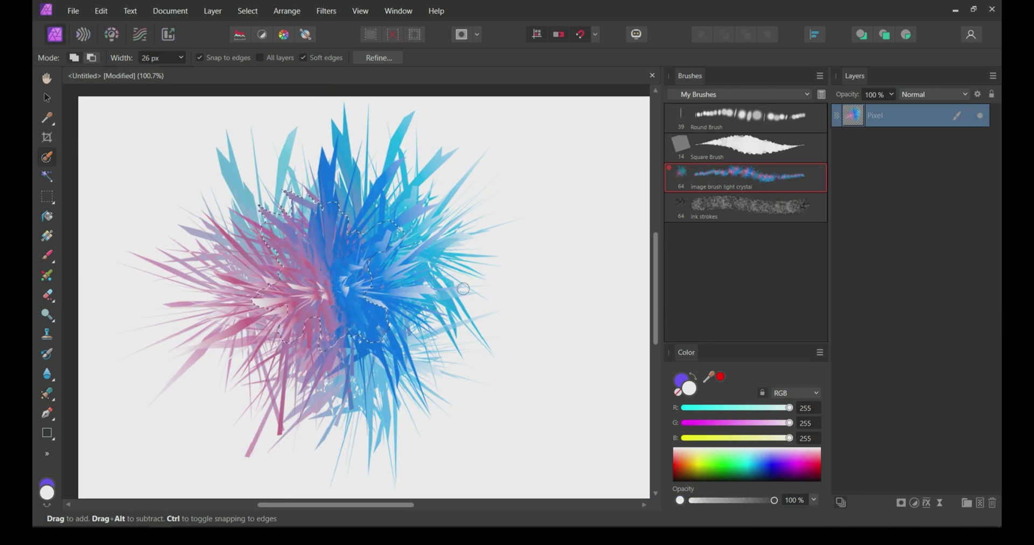
- Create a new brush from the selection and delete the painted crystal from the layer
left_click(820, 77)
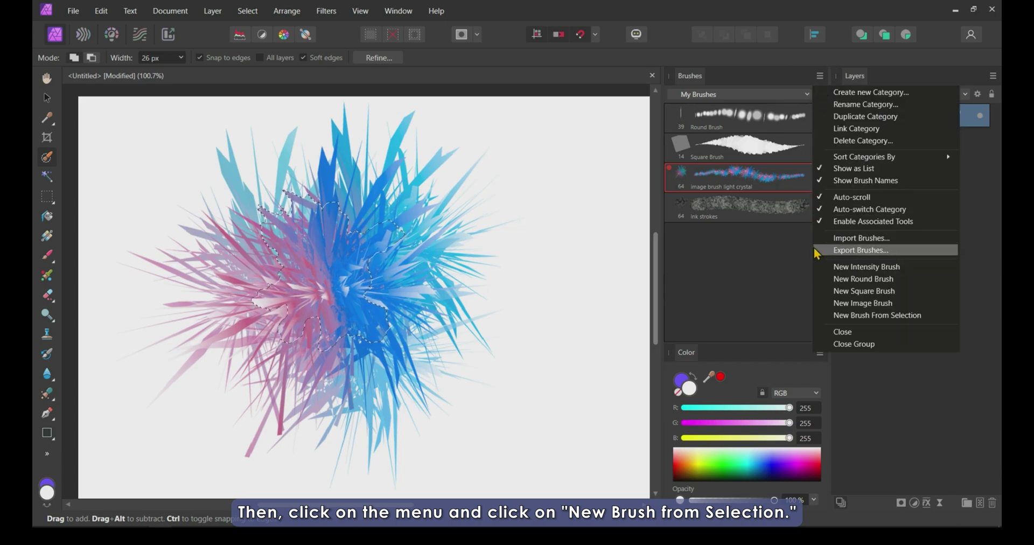
left_click(837, 317)
key("Delete")
- Using the Paint Brush with the new Image Brush, deselect, reduce the width to 90 px and paint a winding test stroke
left_click(46, 255)
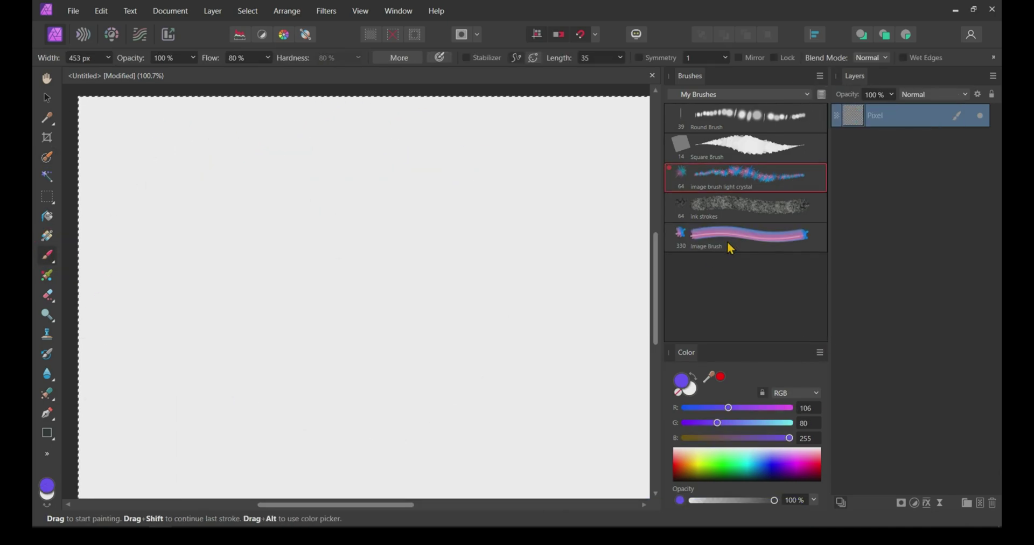
left_click(726, 239)
key("ctrl+d")
key("bracketleft")
key("bracketleft")
key("bracketleft")
key("bracketleft")
key("bracketleft")
key("bracketleft")
mouse_move(219, 156)
left_mouse_down()
mouse_move(439, 266)
mouse_move(542, 215)
left_mouse_up()
- Edit the new Image Brush, setting flow to 88%, rotation to 50%, accumulation jitter to 15% and flow jitter to 30%
right_click(700, 240)
left_click(703, 261)
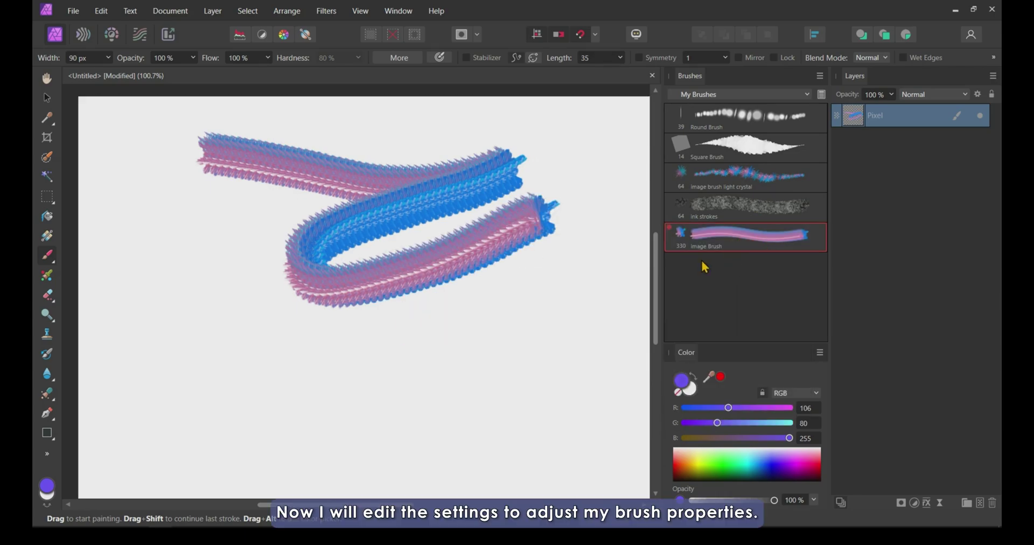
left_click_drag(510, 90, 773, 133)
left_click(755, 237)
left_click(716, 236)
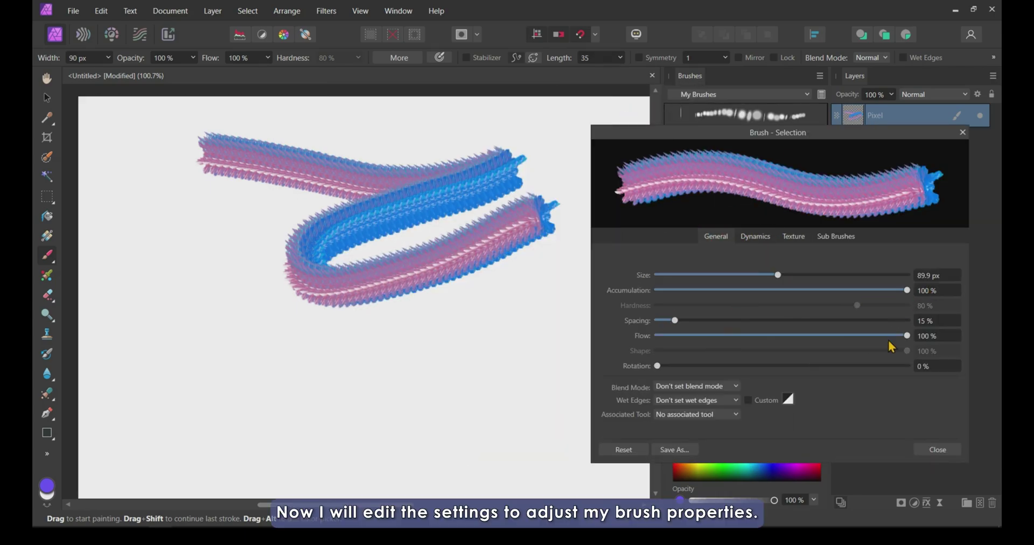
left_click_drag(657, 366, 707, 367)
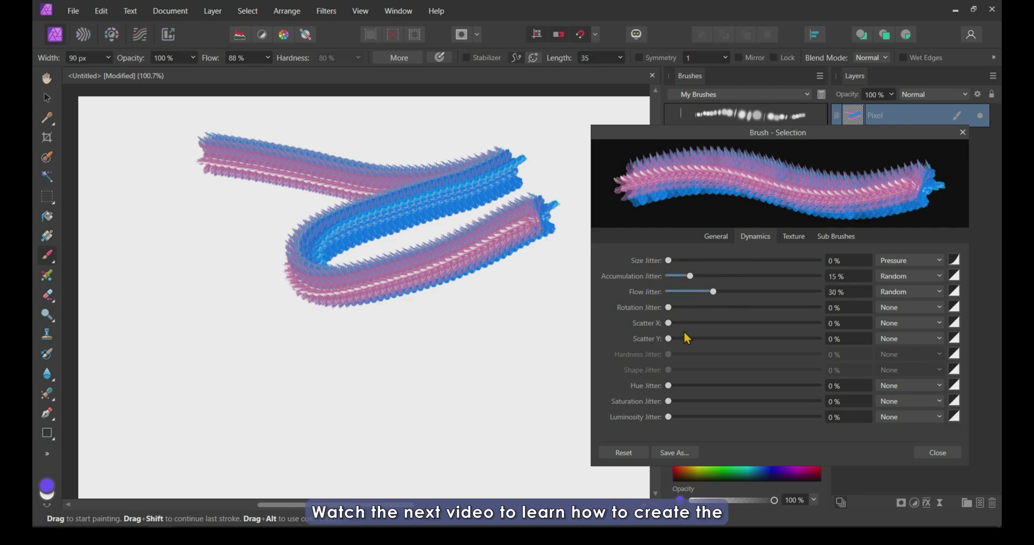
- Set the brush's Scatter X to 75%, Scatter Y to 125% and rotation jitter to 30%
mouse_move(668, 323)
left_mouse_down()
mouse_move(691, 325)
mouse_move(681, 341)
mouse_move(694, 341)
left_mouse_up()
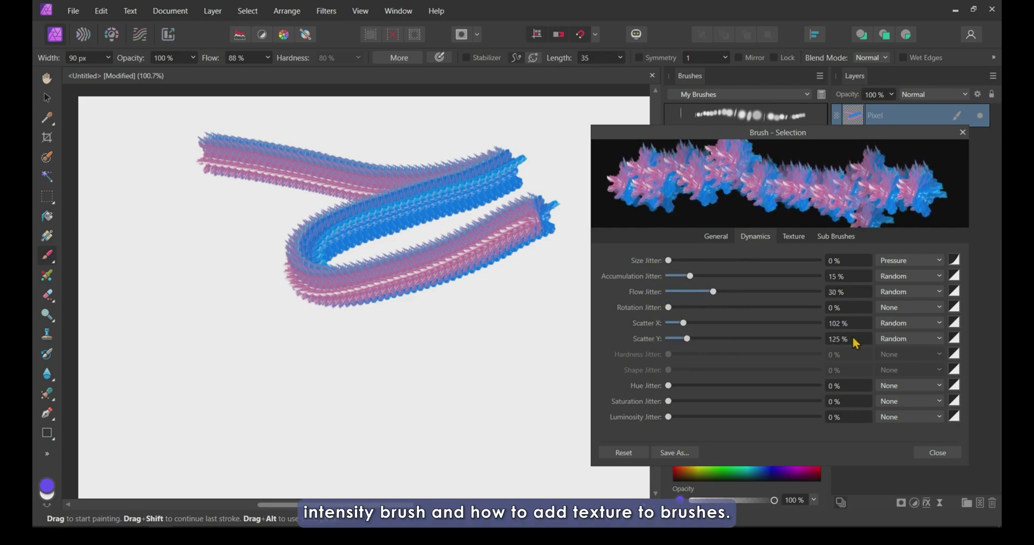
key("Return")
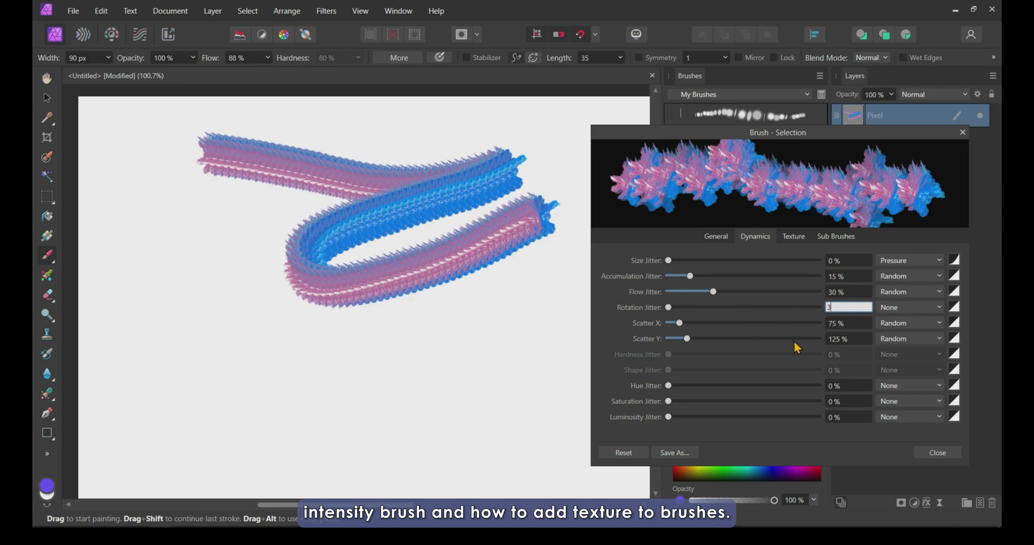
key("Return")
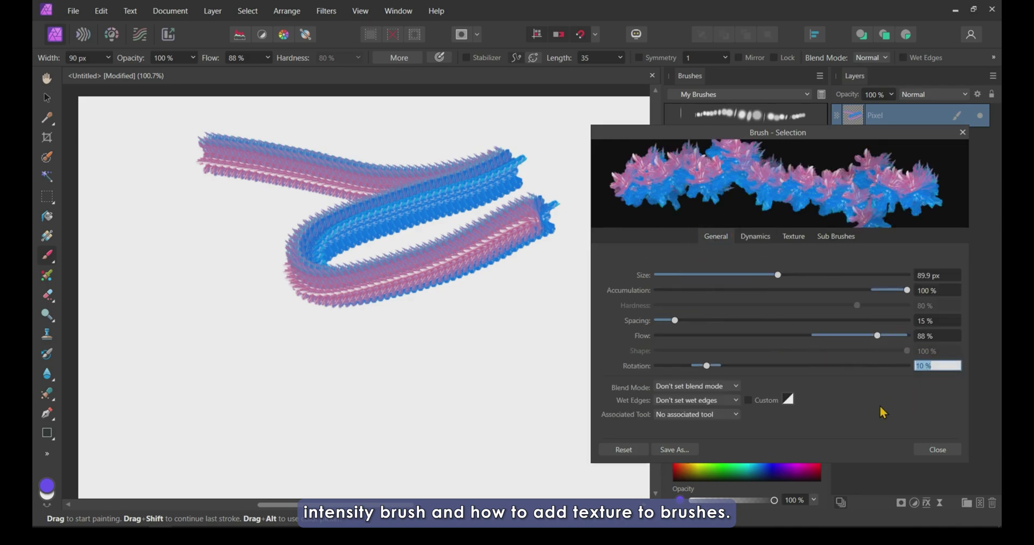
key("Return")
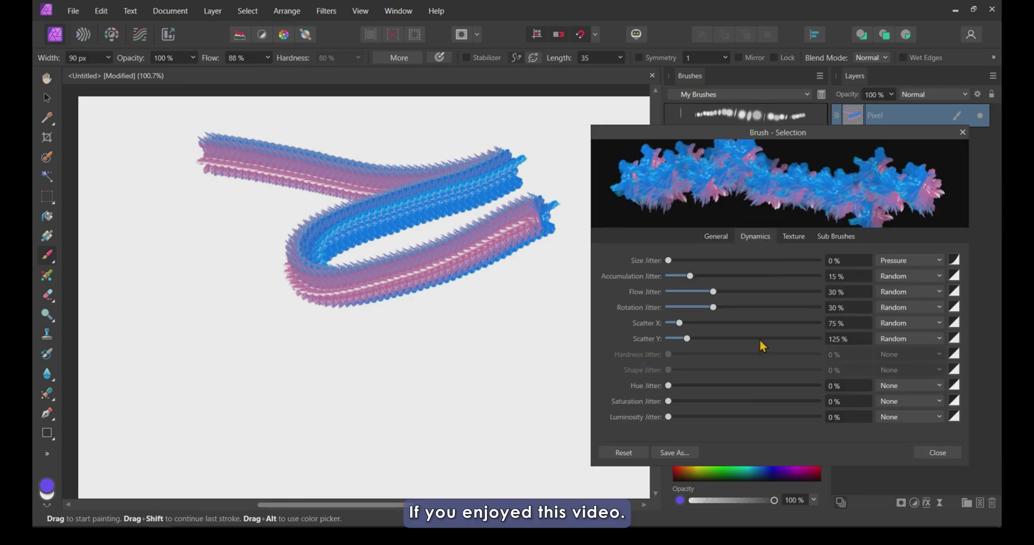
- Set the brush's hue jitter to 5%, saturation jitter to 5% and luminosity jitter to 3%, and close its settings
type("5")
left_click(832, 401)
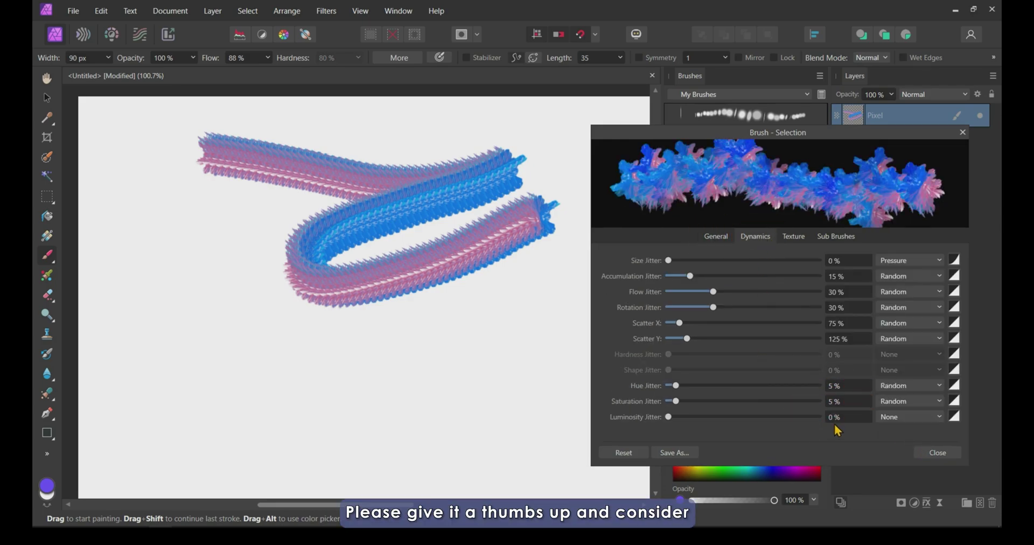
type("3")
left_click(937, 453)
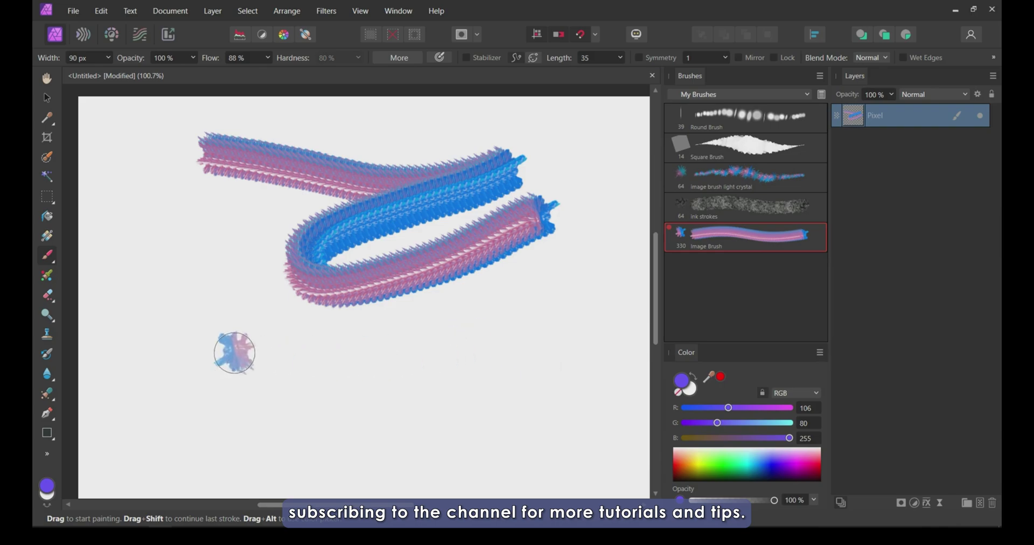
- Fill the lower half of the canvas with strokes of the edited brush and select the entire canvas
mouse_move(157, 328)
left_mouse_down()
mouse_move(373, 382)
mouse_move(539, 401)
left_mouse_up()
mouse_move(224, 418)
left_mouse_down()
mouse_move(363, 440)
mouse_move(462, 440)
mouse_move(301, 396)
mouse_move(194, 432)
mouse_move(371, 411)
mouse_move(478, 420)
mouse_move(561, 356)
mouse_move(356, 333)
mouse_move(539, 297)
mouse_move(519, 402)
mouse_move(555, 381)
mouse_move(590, 260)
mouse_move(619, 432)
mouse_move(409, 388)
mouse_move(575, 323)
mouse_move(430, 395)
mouse_move(213, 342)
mouse_move(461, 345)
left_mouse_up()
key("ctrl+a")
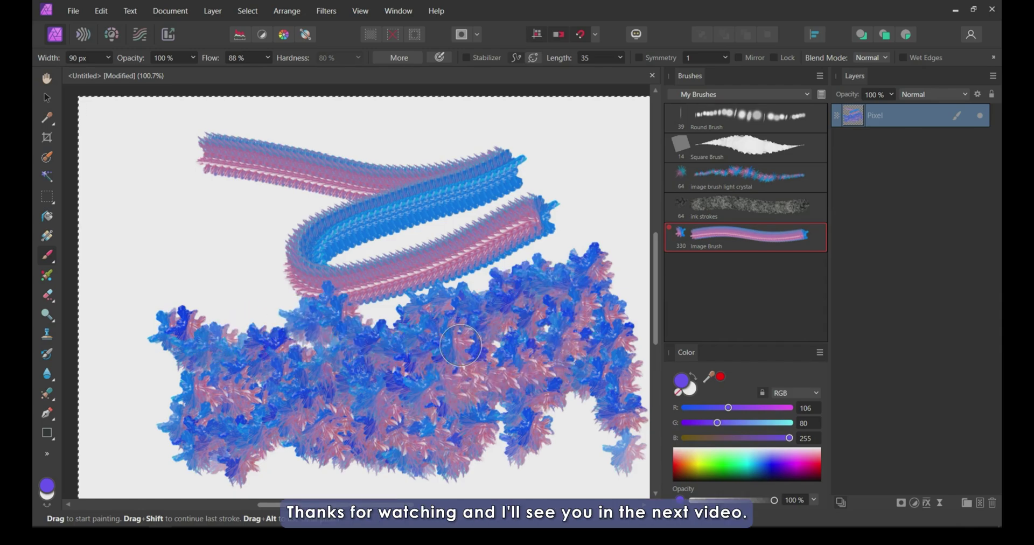